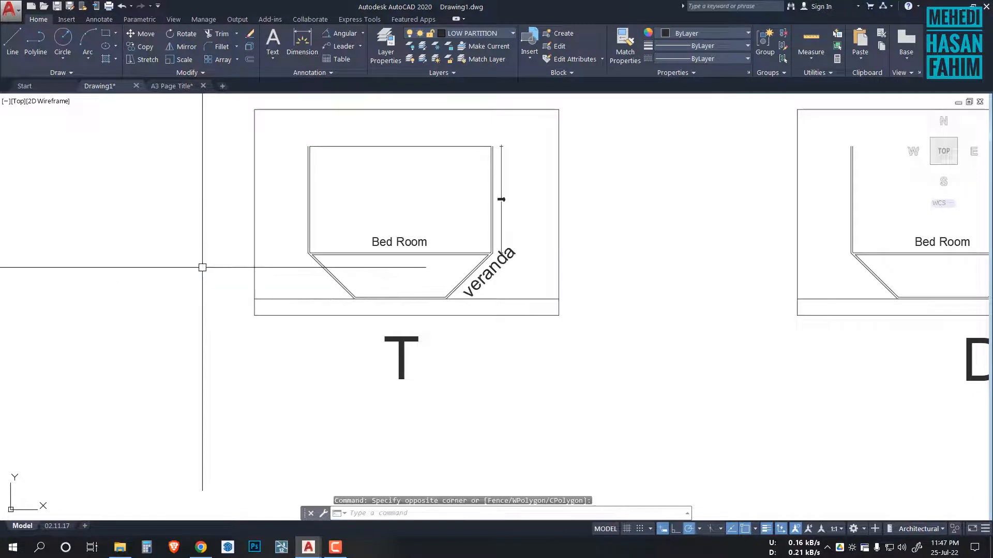
left_click(272, 42)
left_click(97, 202)
left_click(223, 266)
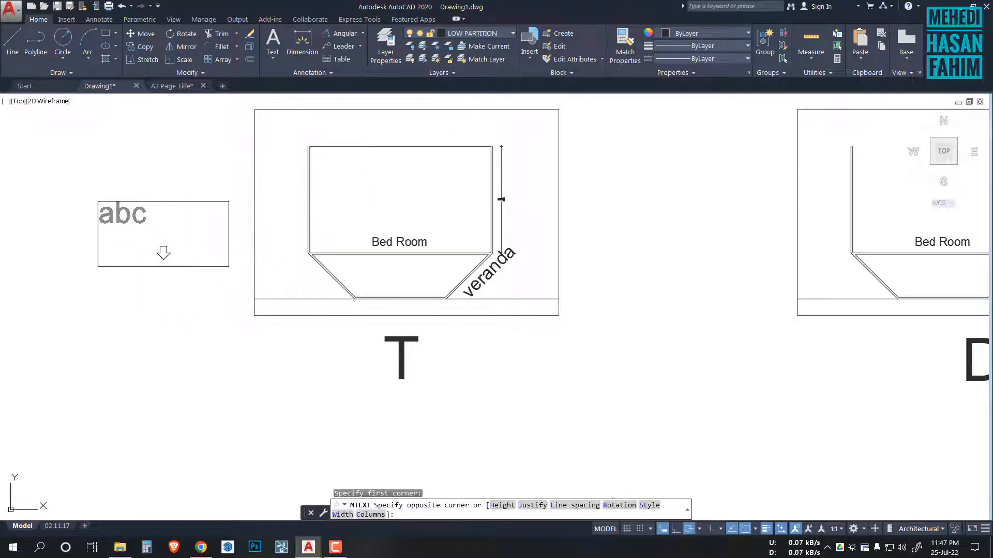
left_click(207, 259)
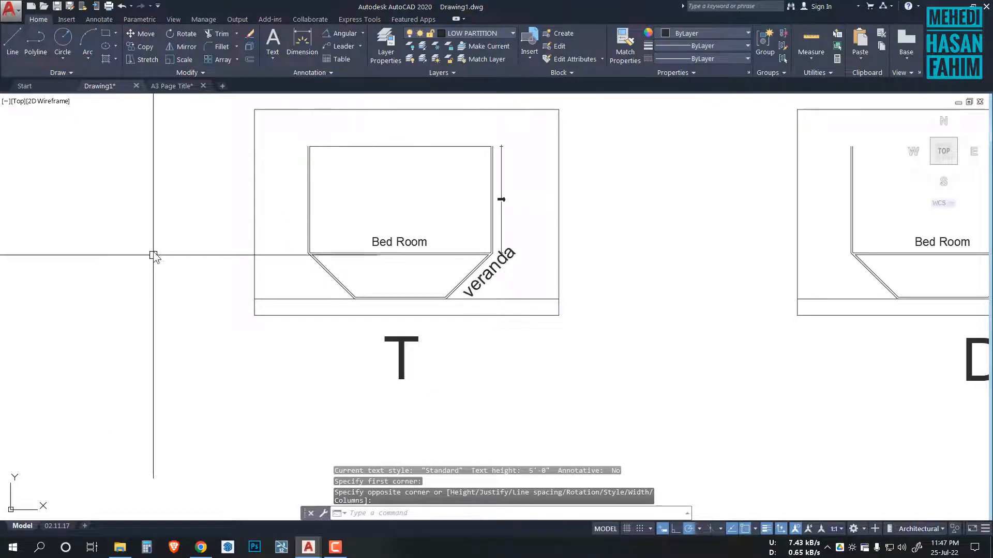
Try a multiline text box beside the T plan containing "jhsgfjs", then clear it and discard the text changes
key("Return")
left_click(111, 233)
left_click(175, 267)
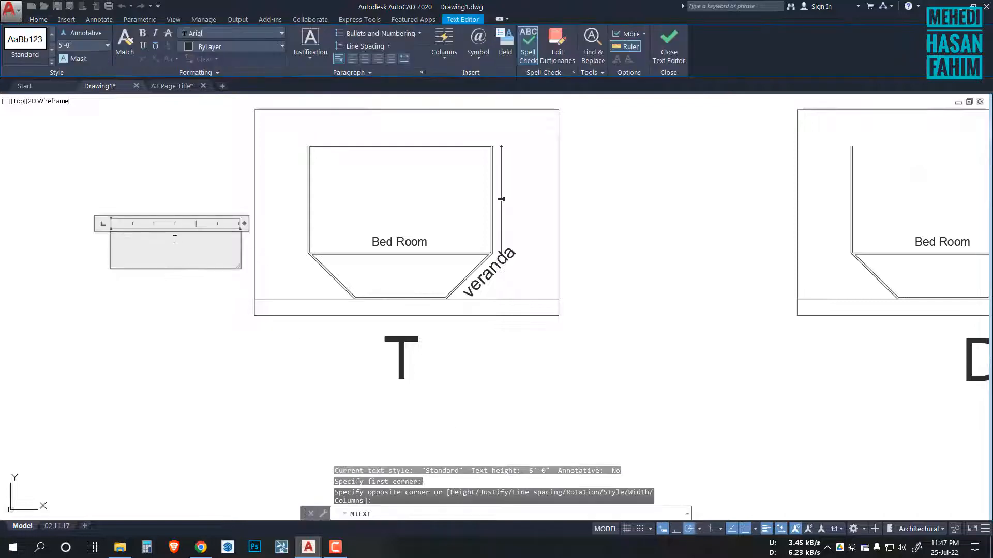
type("jhsgfjs")
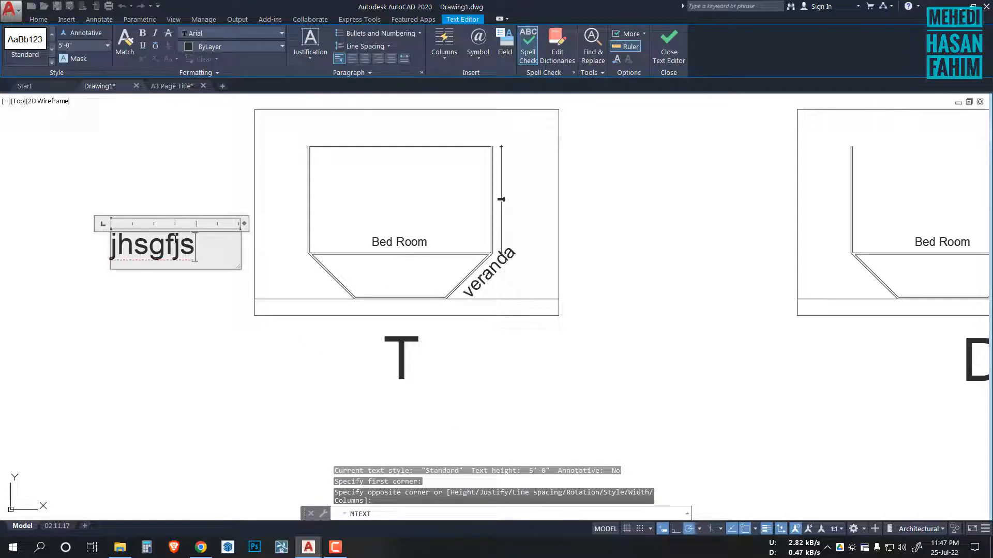
key("BackSpace")
key("BackSpace")
key("BackSpace")
key("BackSpace")
key("BackSpace")
key("BackSpace")
key("BackSpace")
key("Escape")
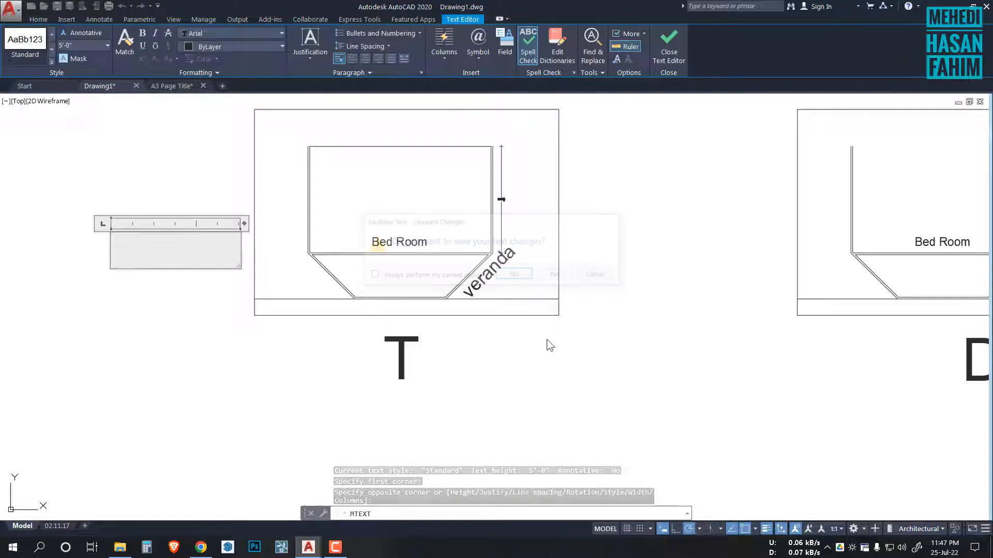
left_click(555, 274)
Select the slanted veranda label in the T plan to examine it, then clear the selection
middle_click_drag(537, 318, 479, 337)
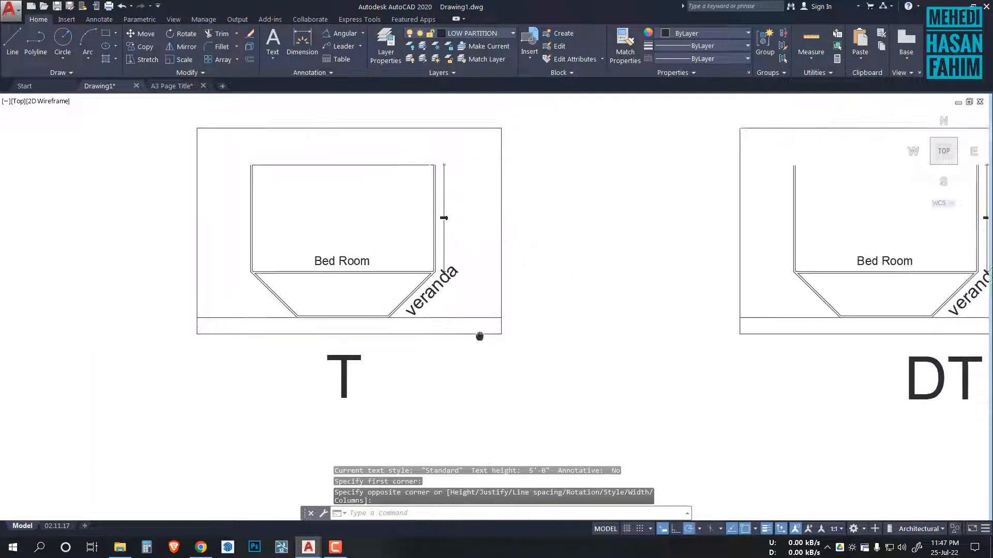
scroll(408, 316, "up", 2)
left_click(410, 333)
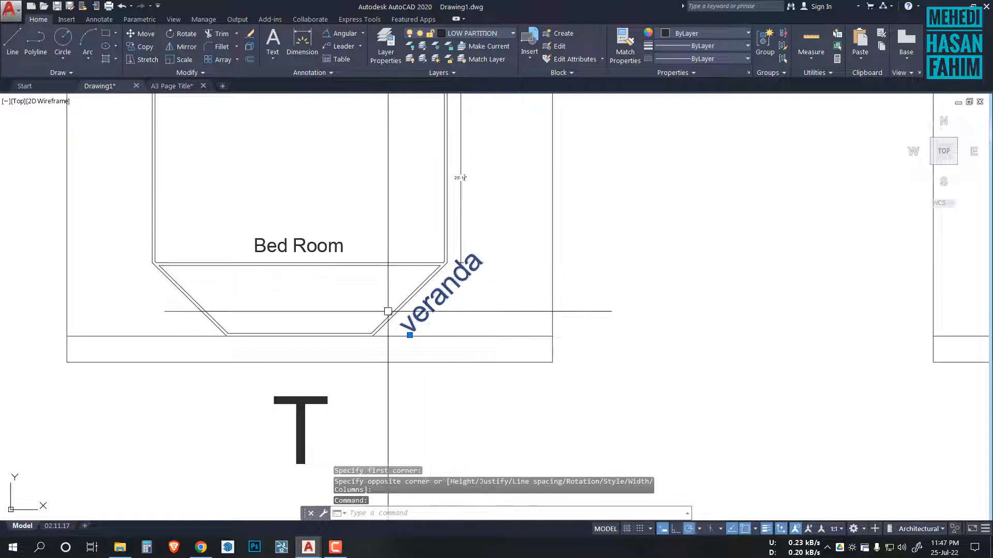
middle_click_drag(388, 312, 436, 349)
key("Escape")
key("Escape")
left_click(348, 282)
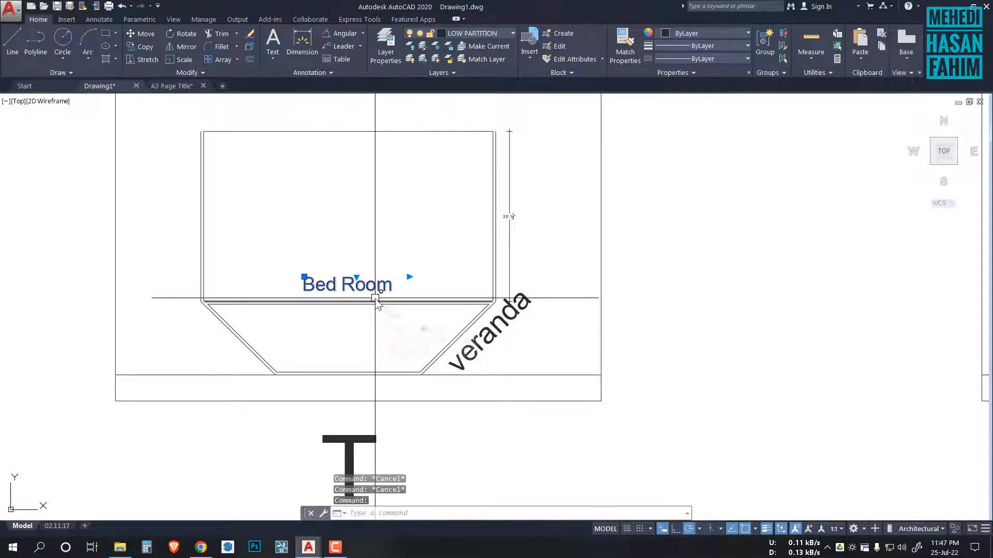
type("ro")
key("Return")
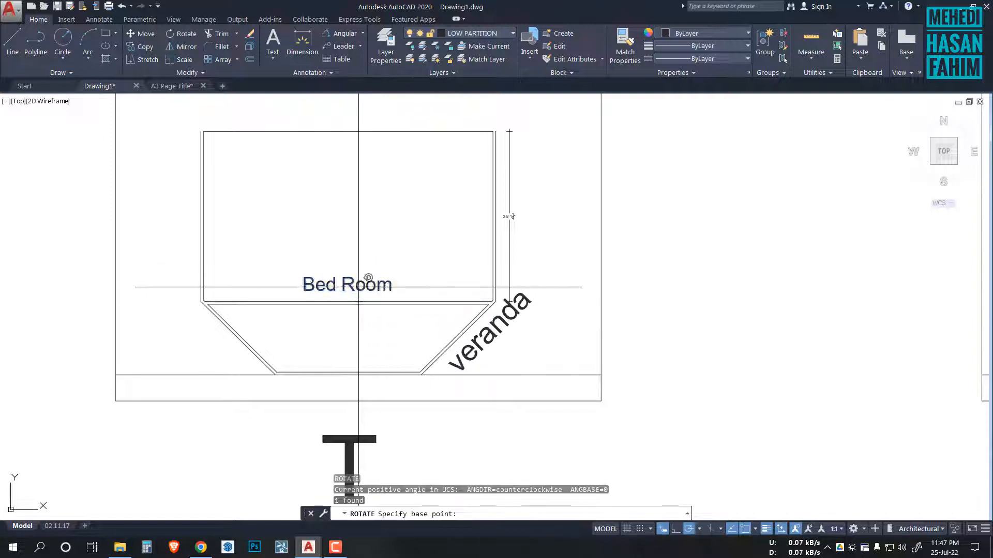
left_click(359, 287)
key("Escape")
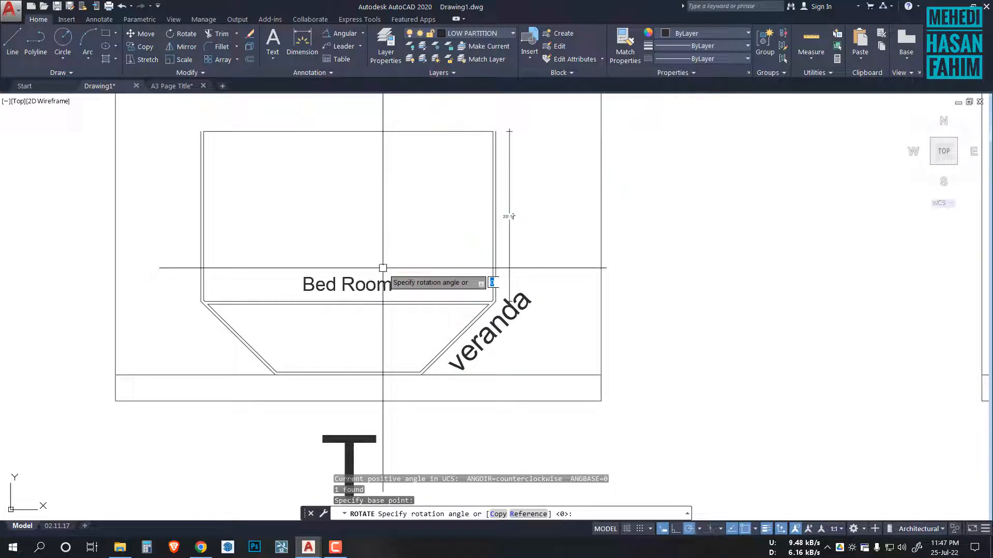
Add the single-line text "room" below the DT plan with a height of 10' and a rotation of 45 degrees, and select it
scroll(527, 313, "down", 5)
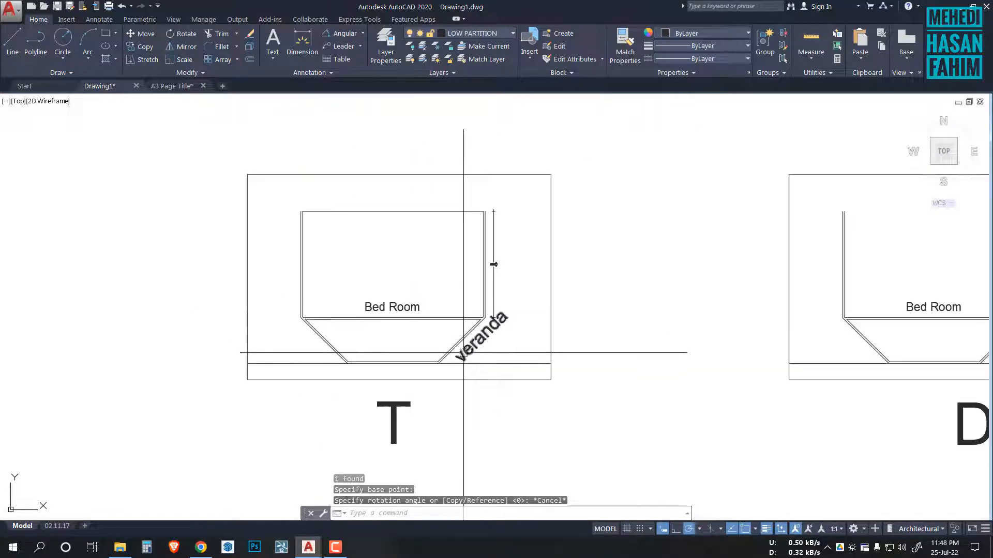
scroll(379, 290, "up", 1)
scroll(564, 353, "up", 3)
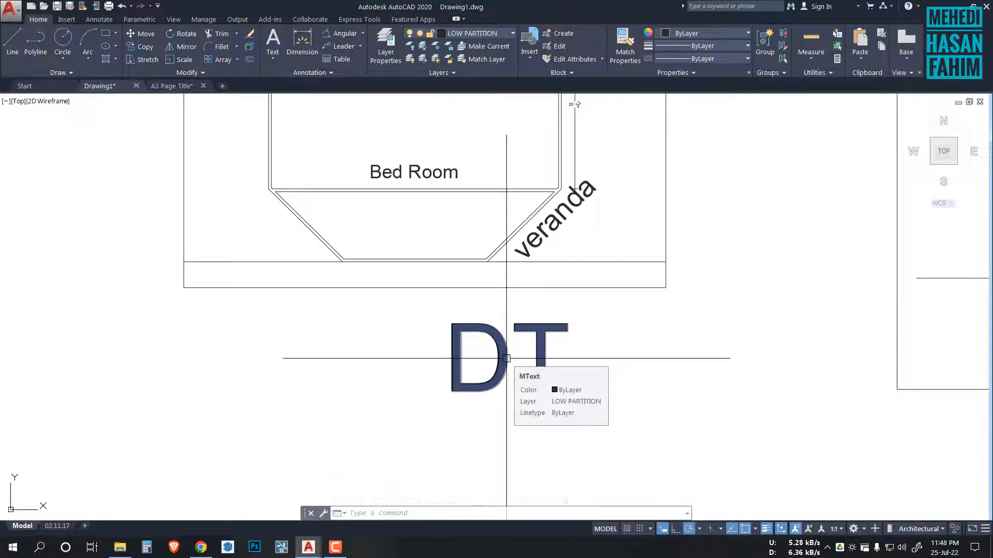
scroll(506, 358, "down", 4)
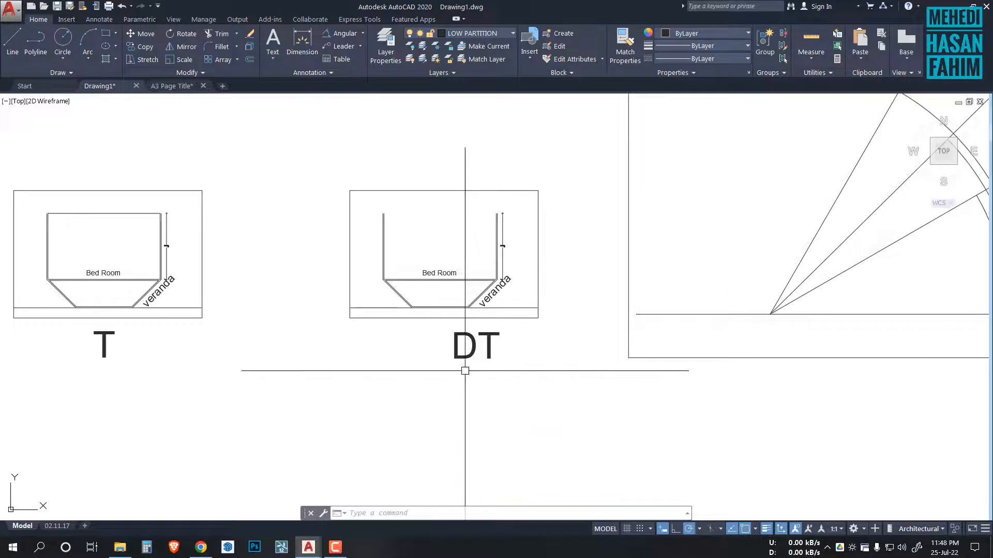
key("Return")
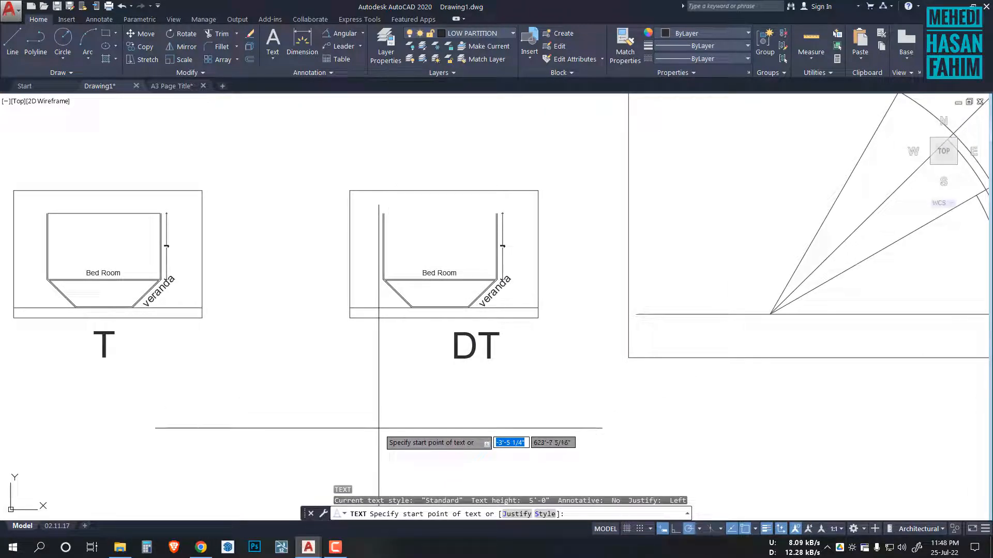
left_click(350, 427)
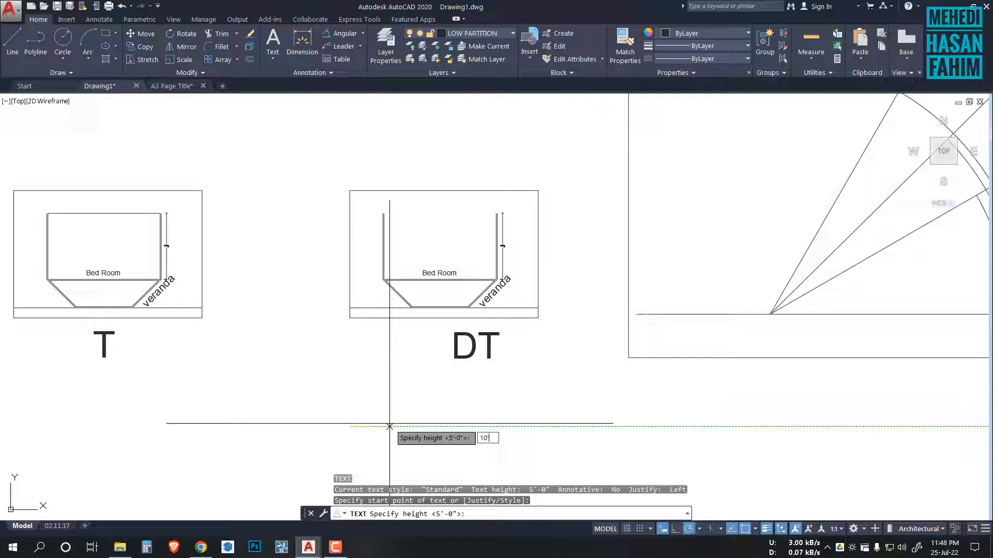
key("Return")
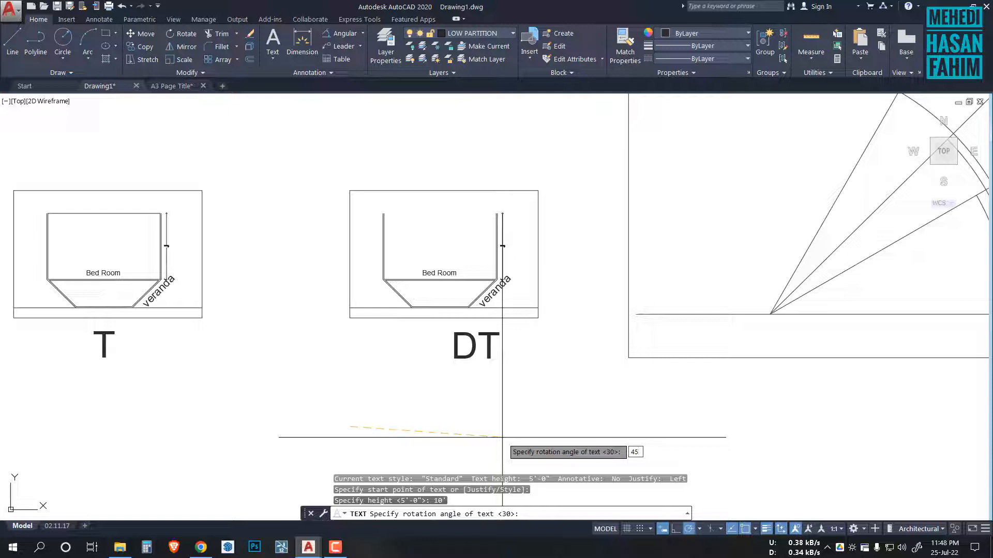
key("Return")
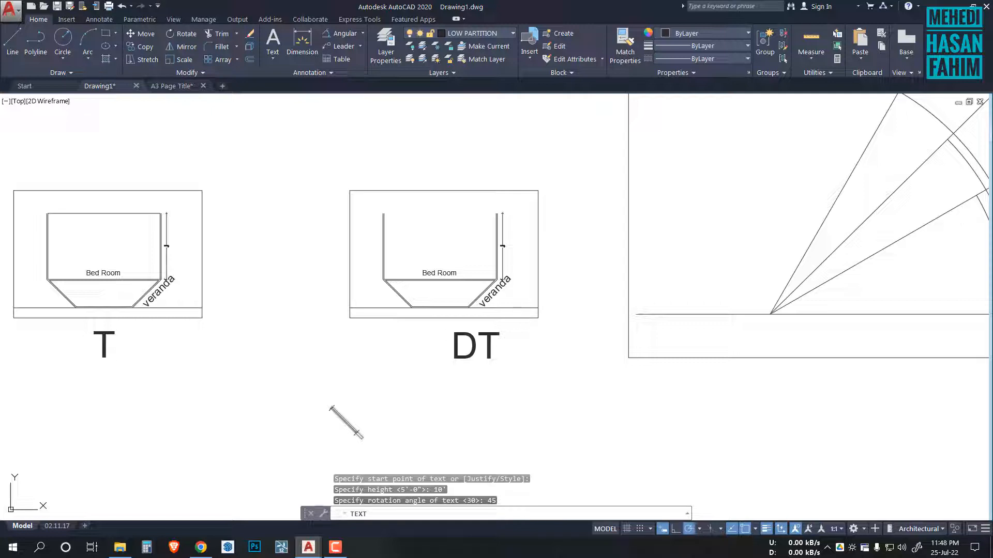
type("room")
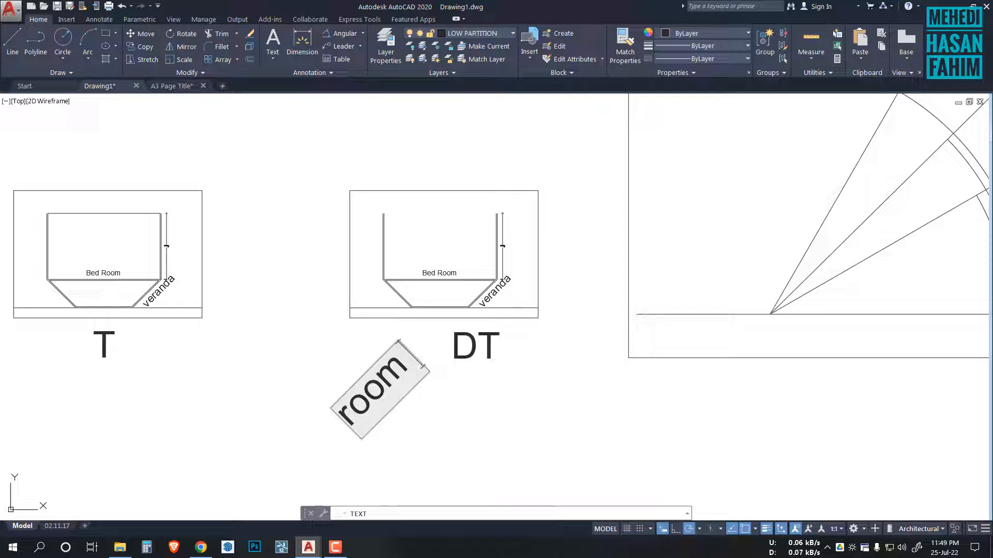
key("Return")
key("Return")
left_click(393, 397)
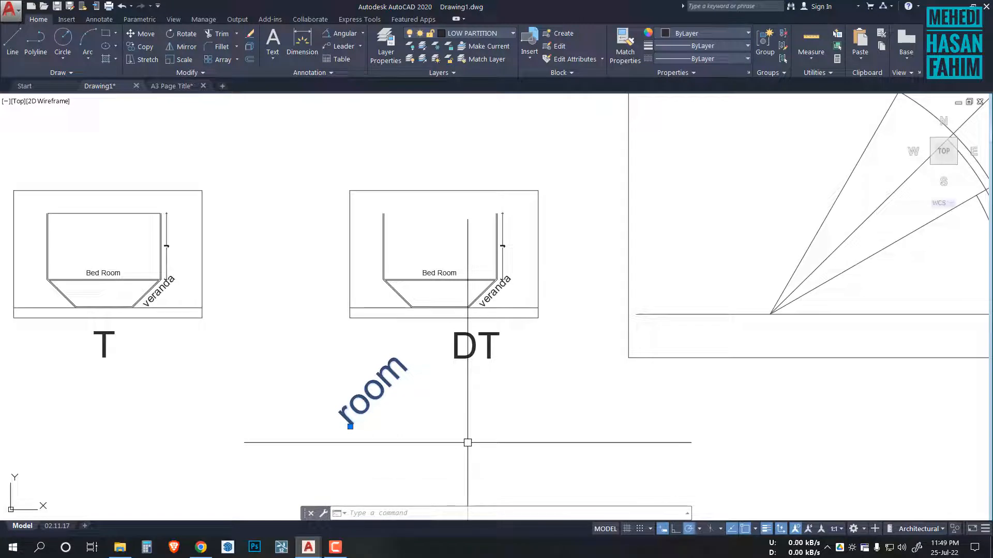
Start single-line text outside the angle arcs, just below the lowest slanted line, with a height of 10' and a rotation of 30 degrees
scroll(467, 443, "down", 5)
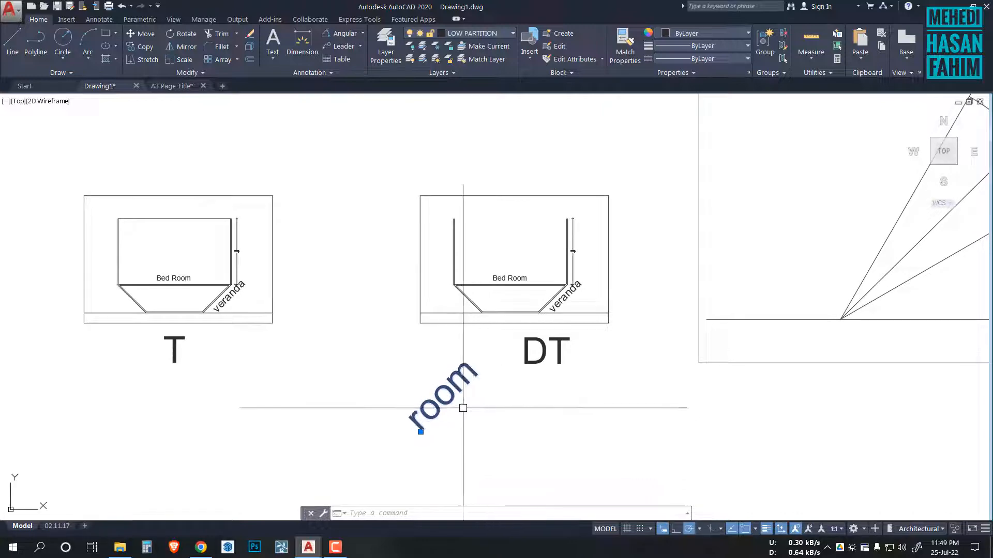
scroll(765, 381, "up", 10)
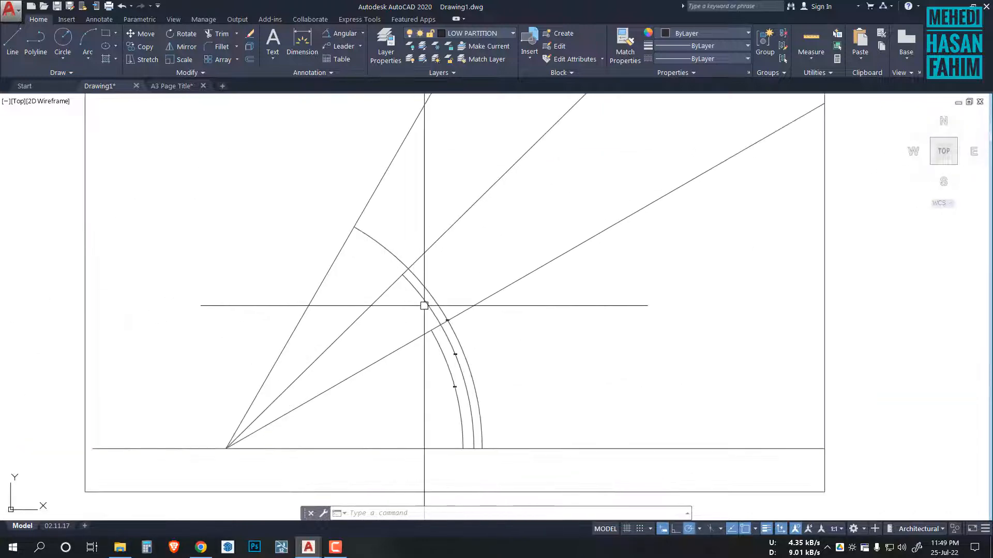
scroll(450, 335, "down", 5)
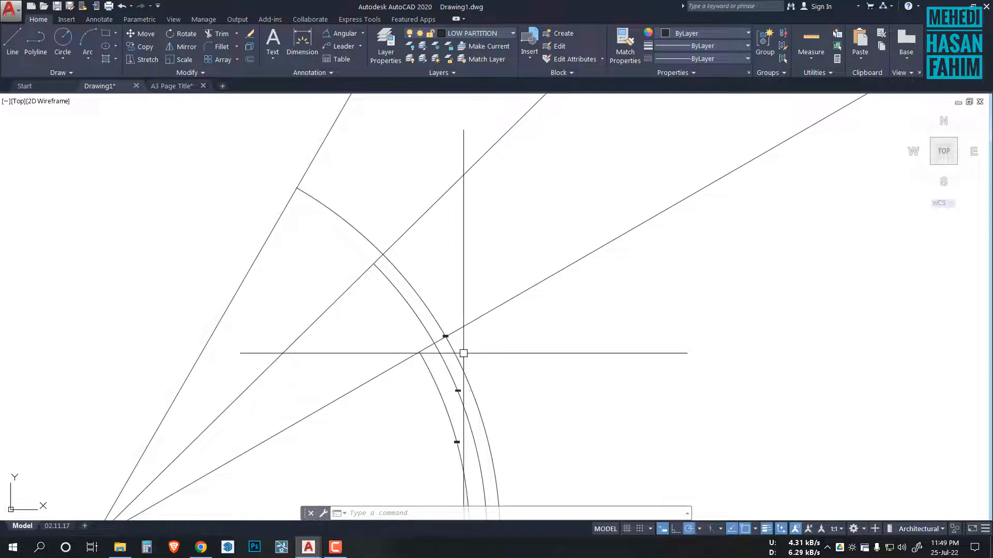
scroll(460, 350, "up", 4)
scroll(428, 344, "down", 2)
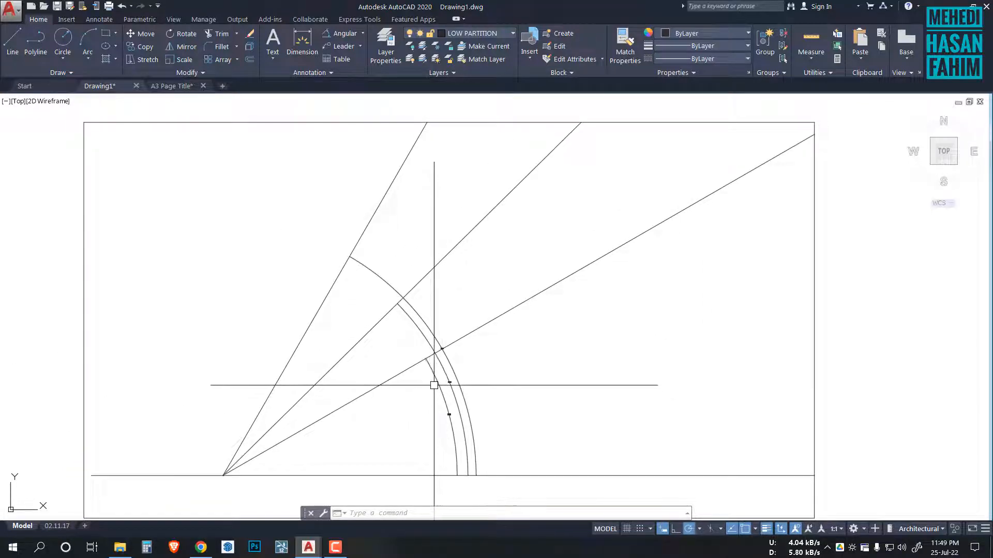
type("dt")
key("Return")
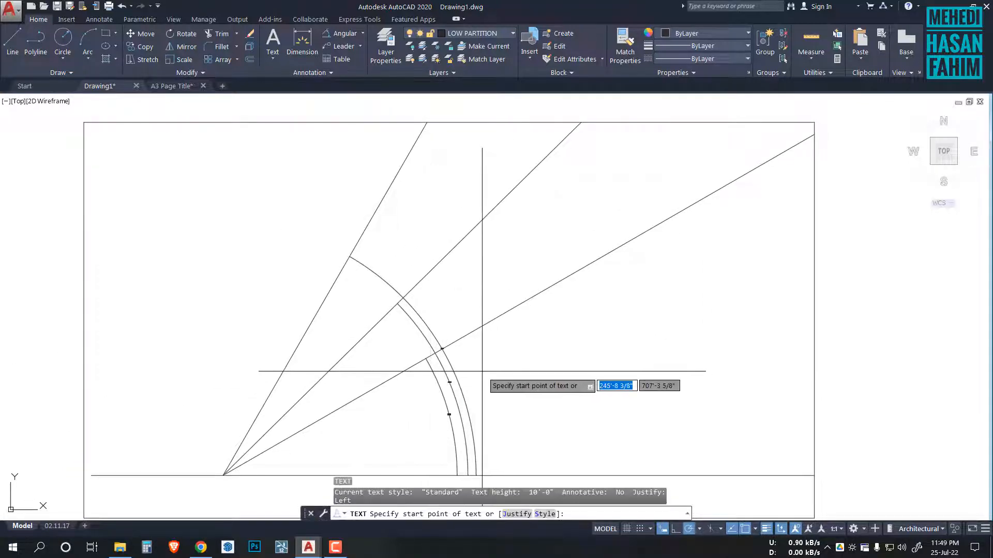
left_click(486, 378)
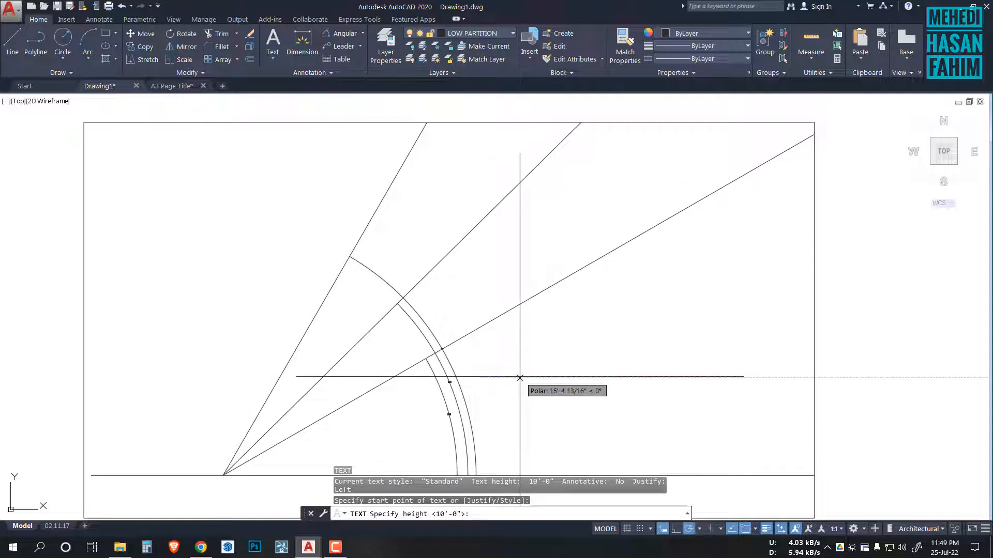
type("10")
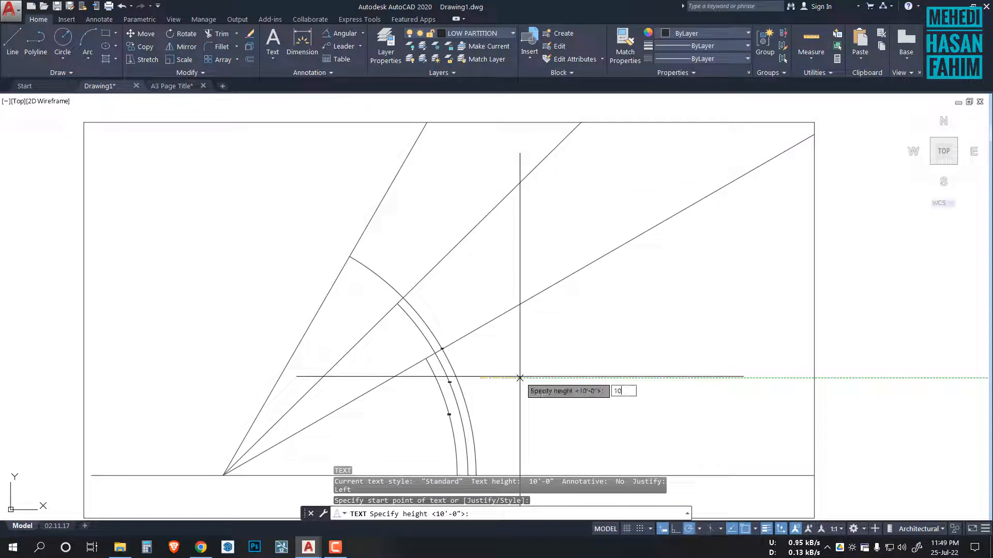
type("'")
key("Return")
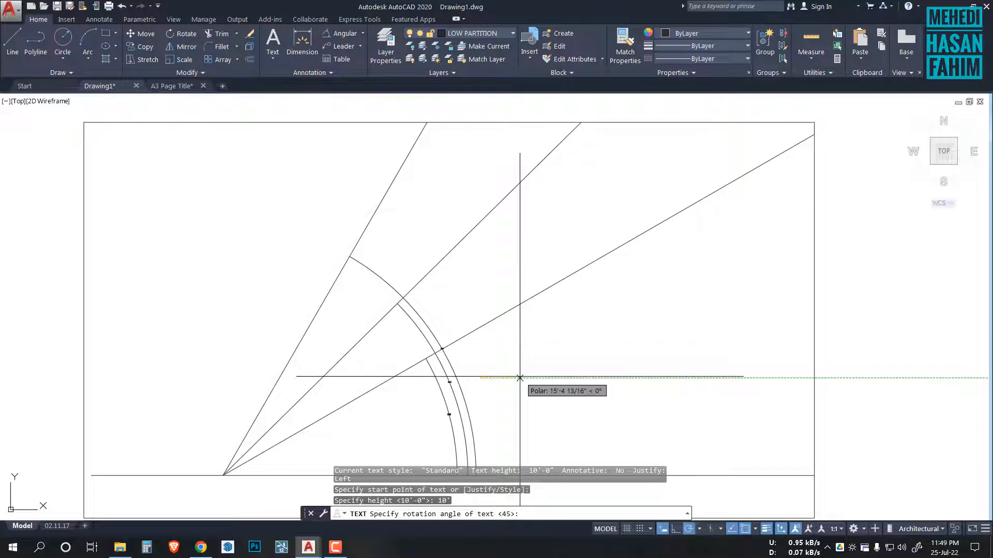
scroll(413, 440, "up", 3)
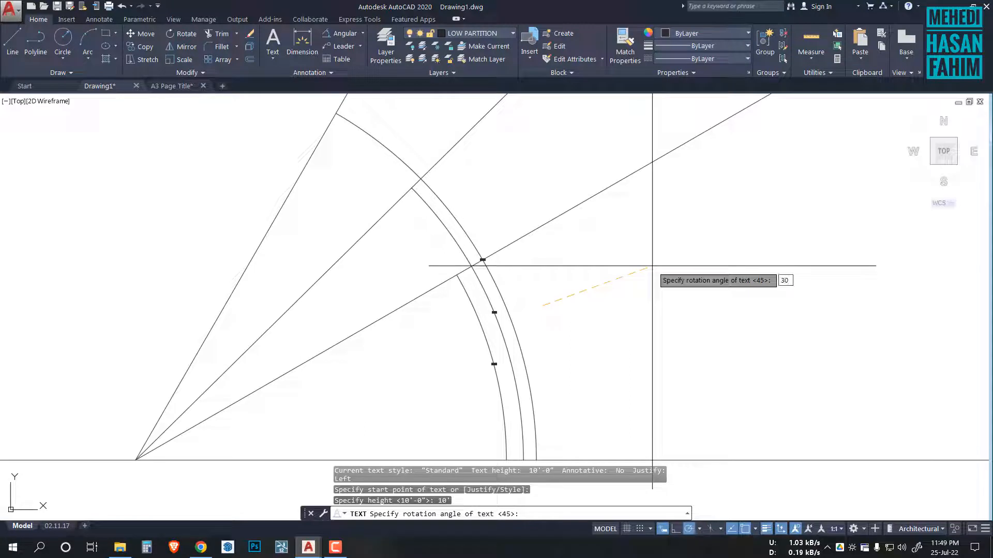
key("Return")
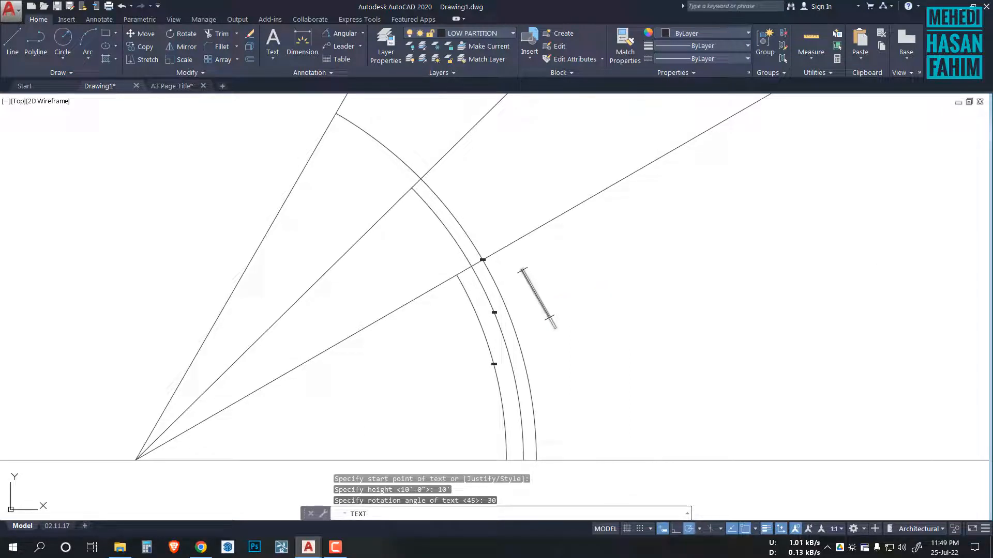
Enter "bed room" as the text content along the lowest slanted line and finish the text command
type("bed r")
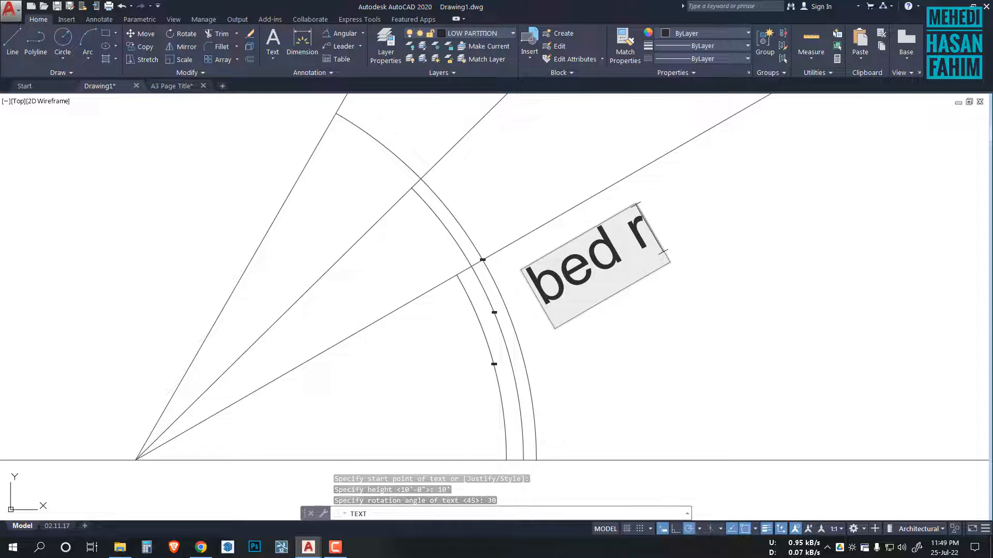
type("oom")
left_click(643, 382)
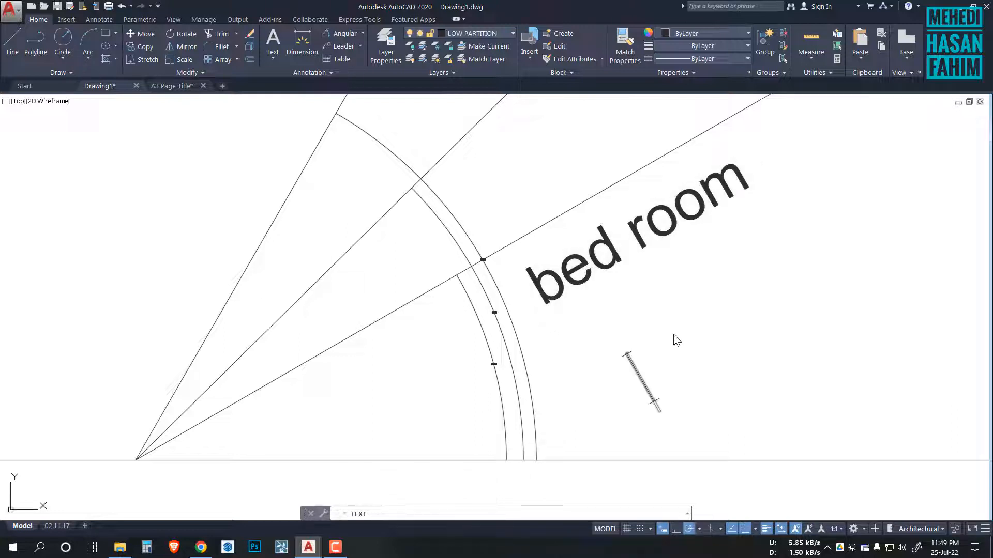
mouse_move(665, 331)
middle_mouse_down()
mouse_move(609, 377)
mouse_move(547, 362)
middle_mouse_up()
key("Return")
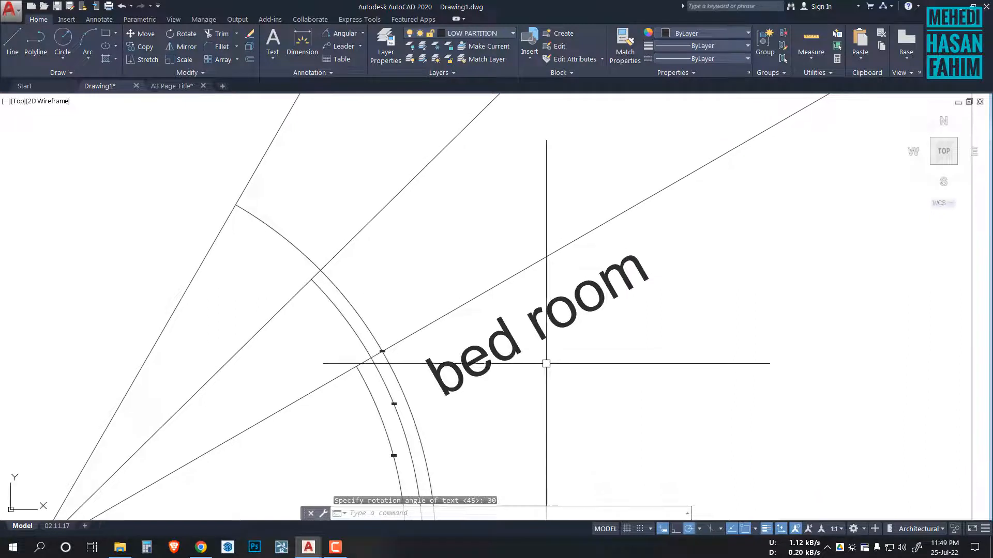
Start single-line text outside the angle arcs, at a point just above the lowest slanted line
type("d")
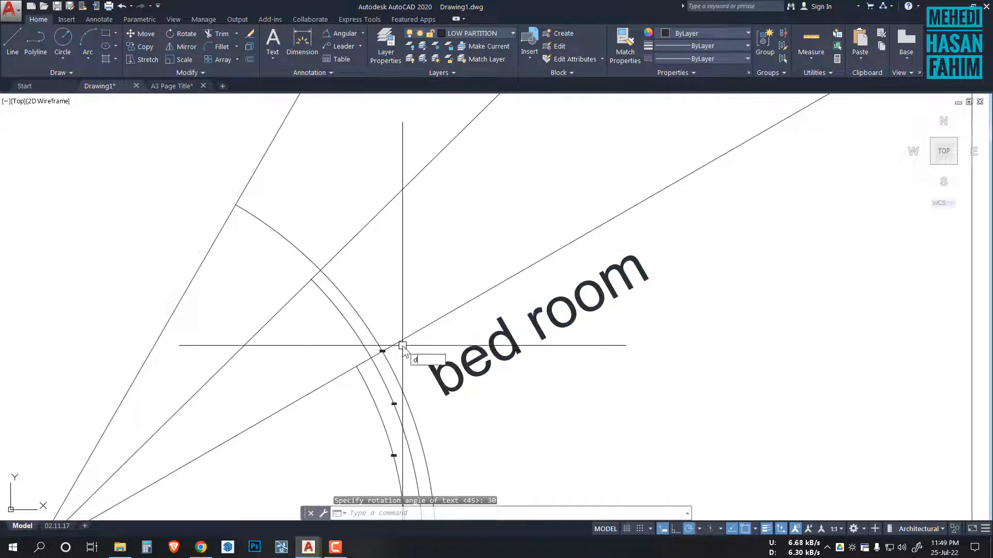
type("t")
key("Return")
left_click(404, 304)
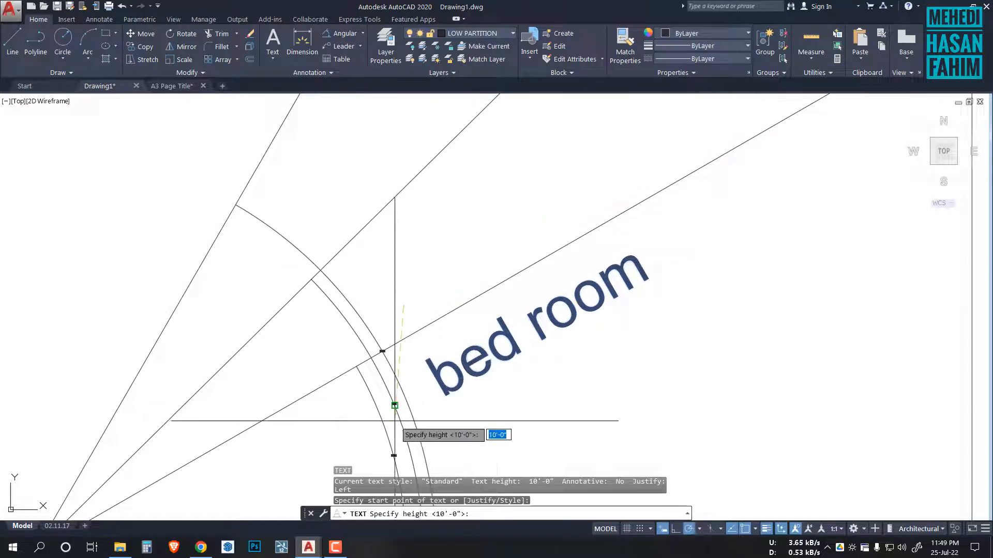
Examine the angle dimension labels on the arcs to find the text's rotation angle
scroll(388, 336, "up", 5)
scroll(384, 342, "down", 5)
scroll(383, 346, "up", 7)
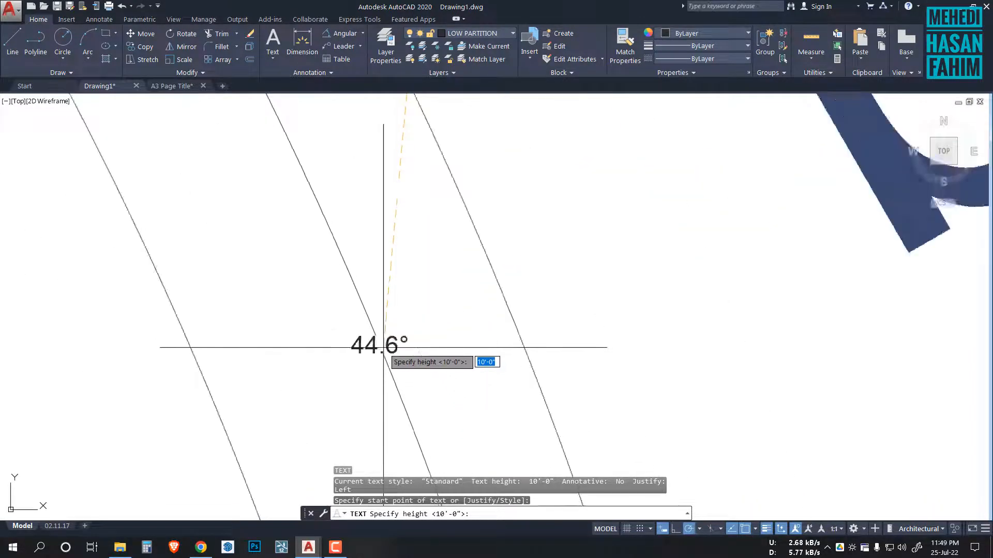
scroll(383, 346, "down", 7)
scroll(383, 346, "up", 10)
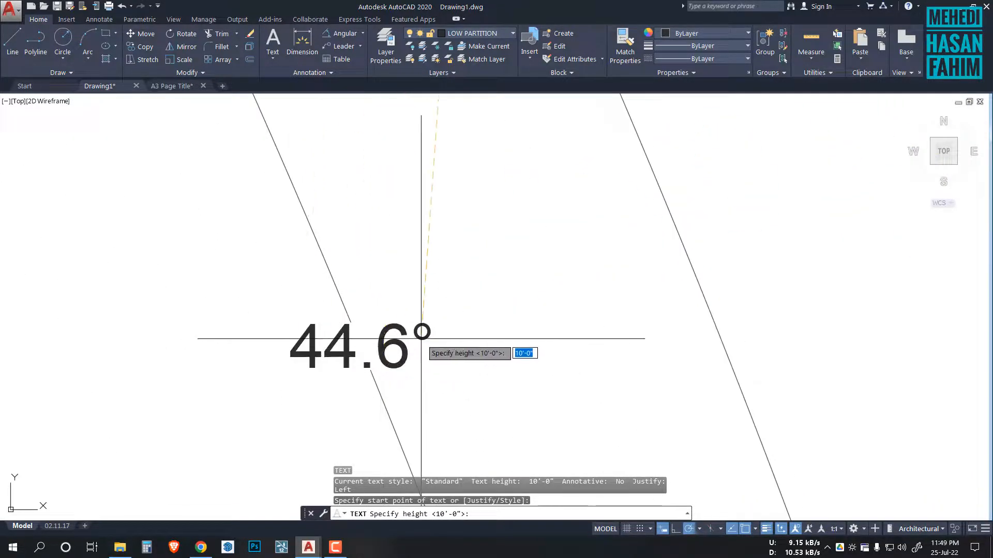
scroll(362, 349, "up", 2)
scroll(341, 364, "down", 8)
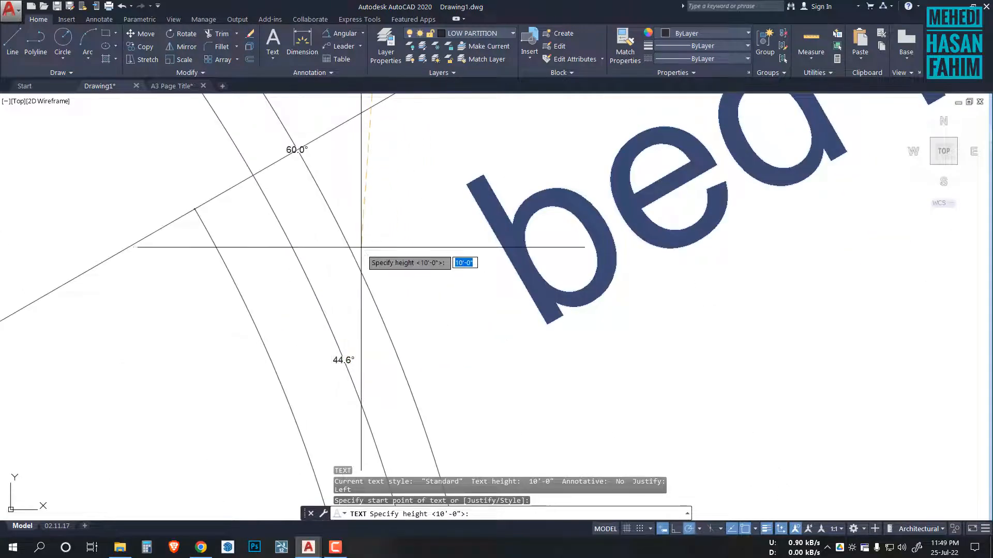
scroll(341, 373, "down", 6)
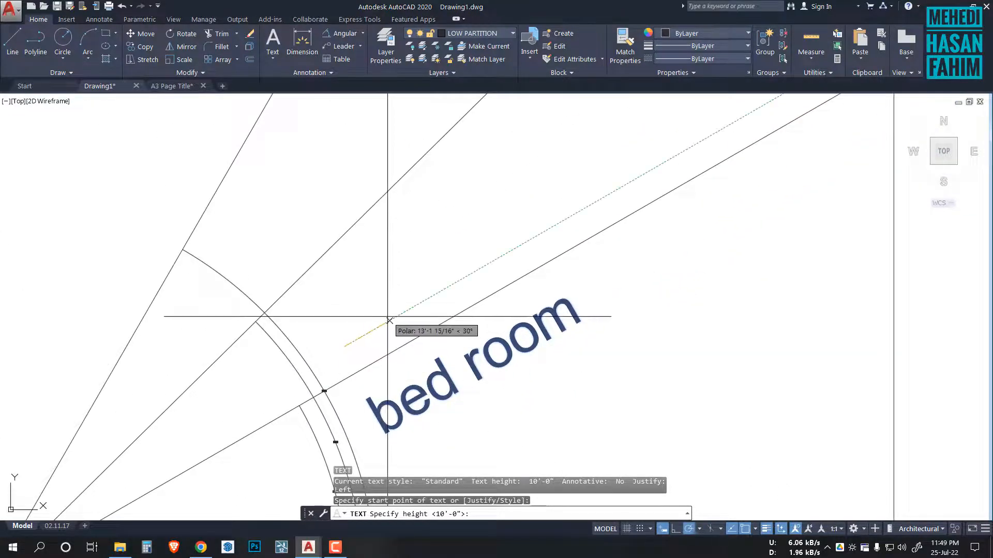
Set the text height to 10' and the rotation angle to 45 degrees
type("10")
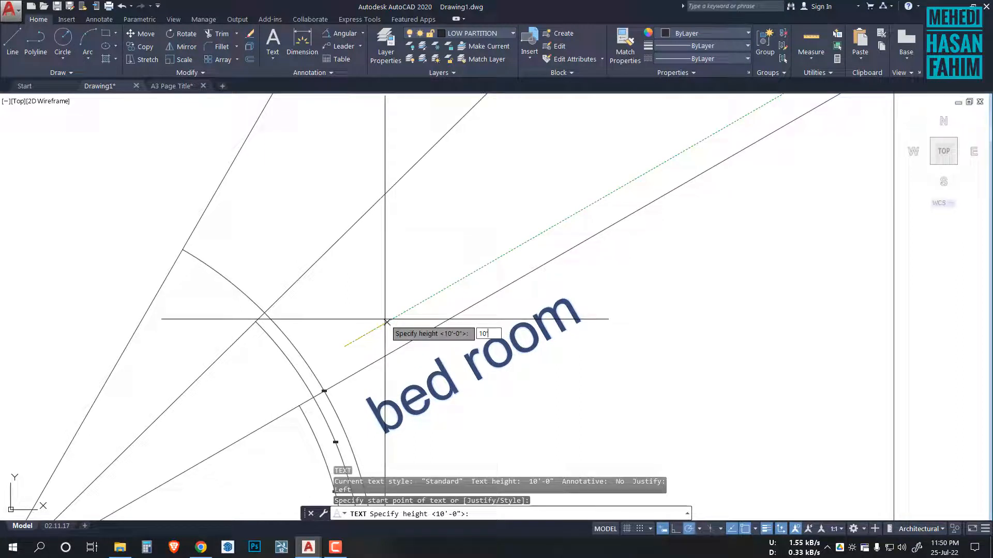
key("Return")
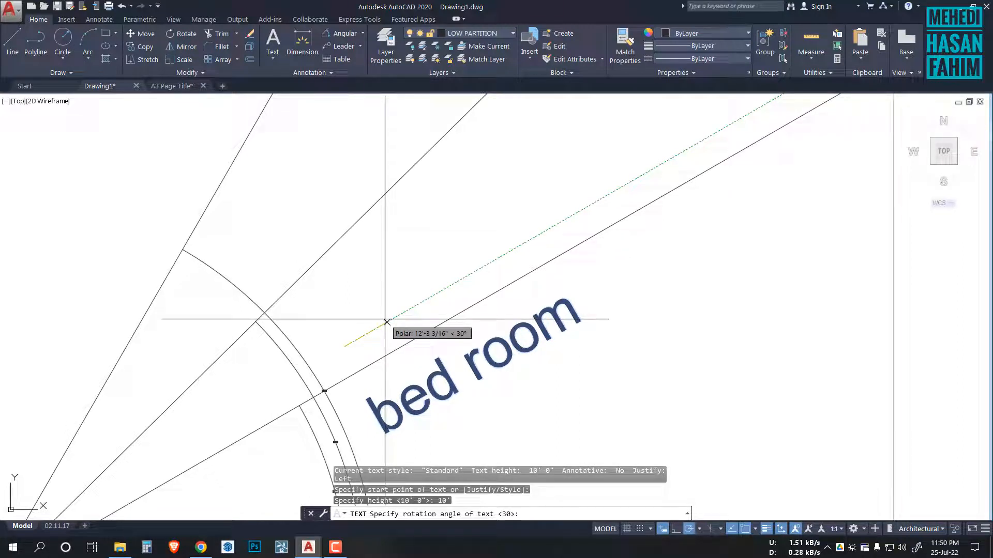
type("4")
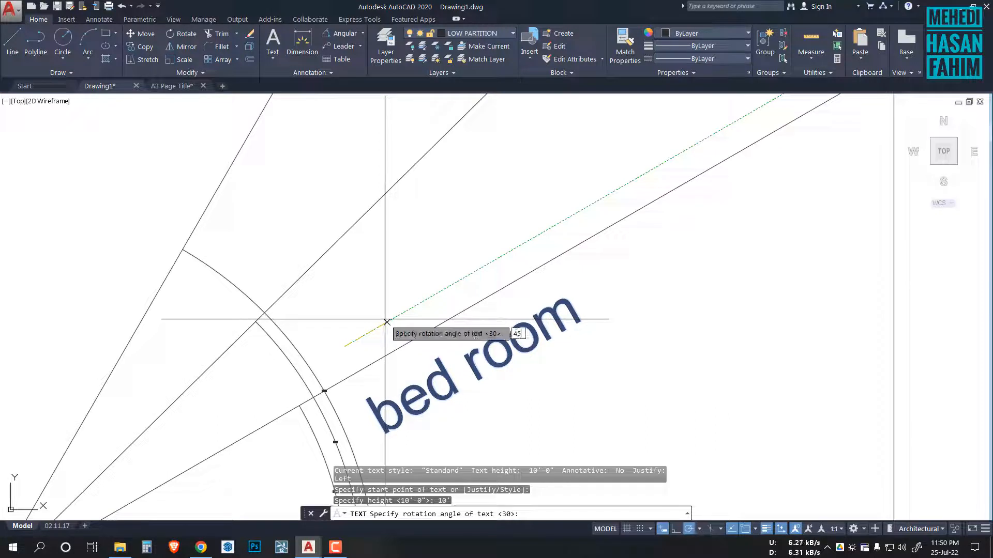
type("5")
key("Return")
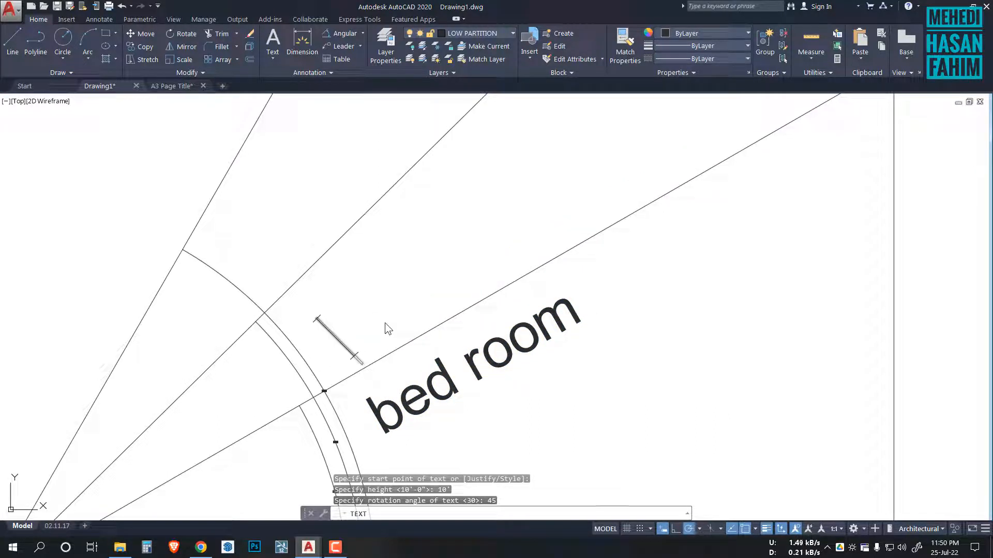
Enter "Bed room" as the text content between the two lower slanted lines and finish the text command
type("room")
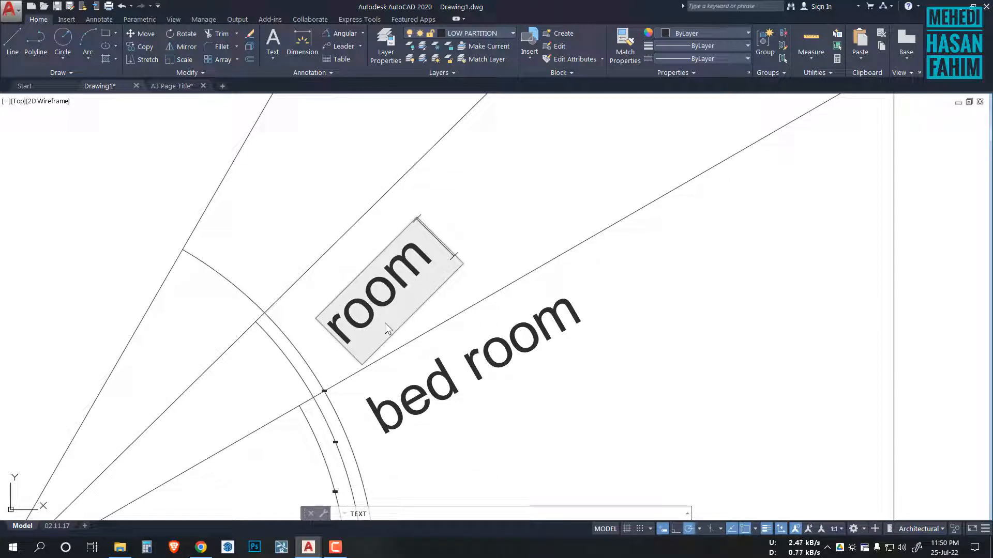
key("Home")
type("Bed")
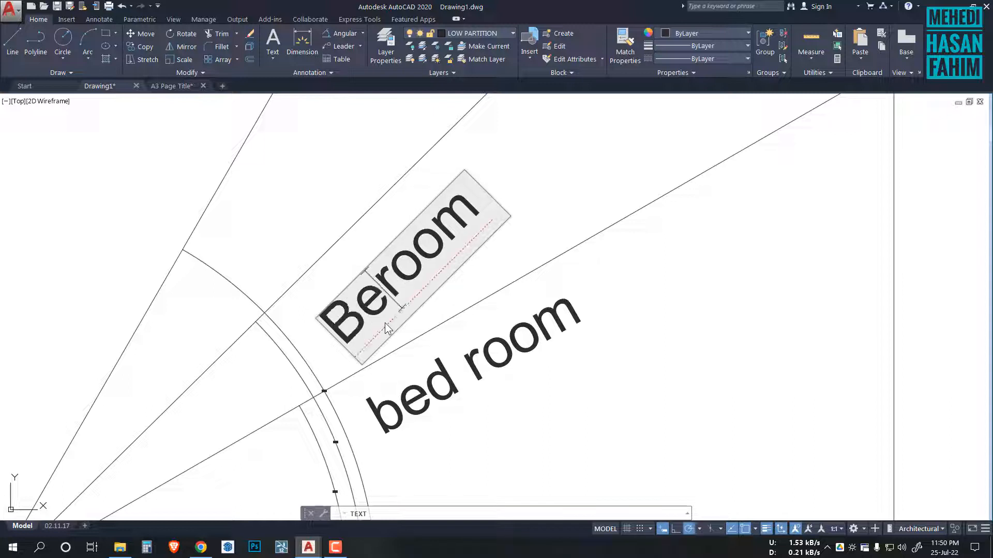
left_click(663, 379)
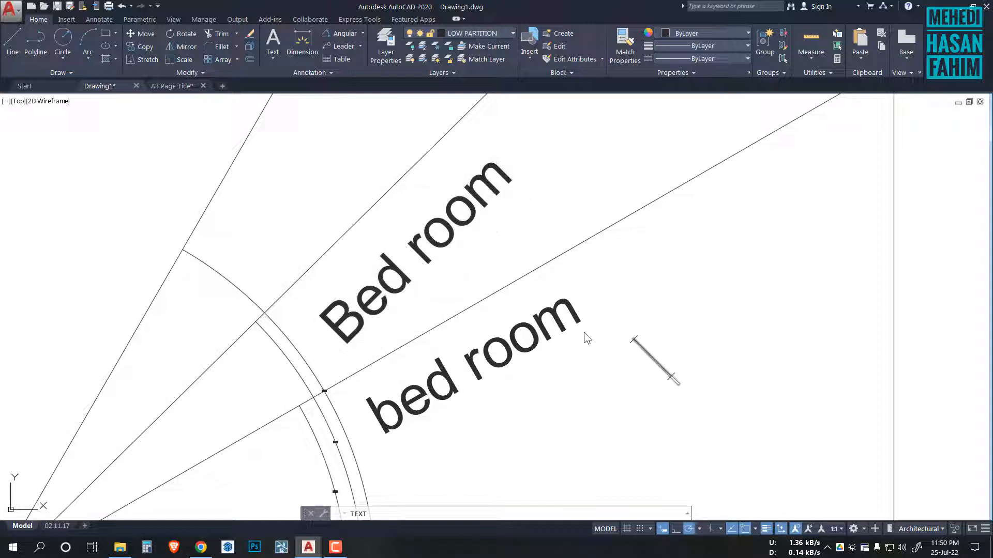
key("Escape")
Move the "bed room" label up against the lowest slanted line and the "Bed room" label closer to the middle slanted line
scroll(462, 342, "down", 4)
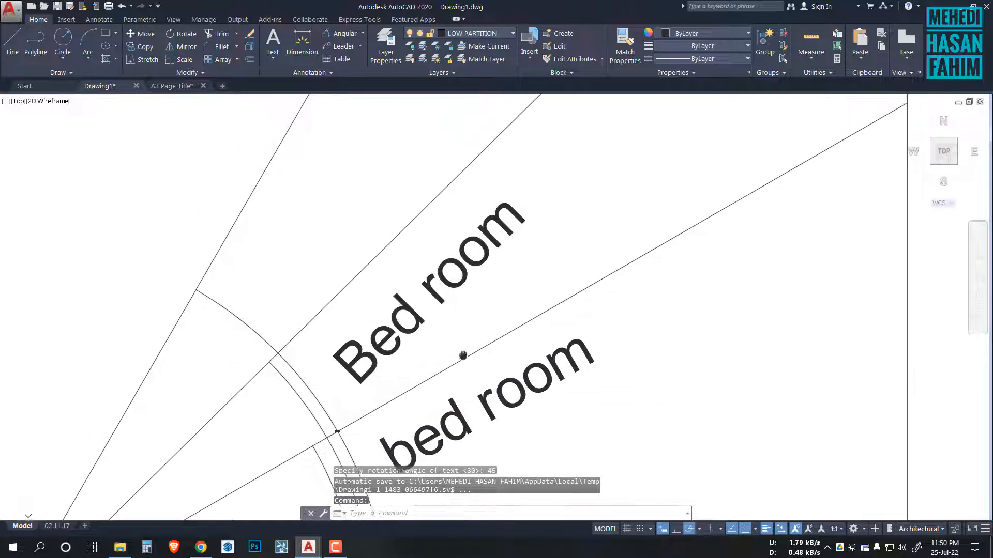
scroll(394, 312, "up", 4)
scroll(596, 381, "down", 2)
middle_click_drag(594, 395, 575, 362)
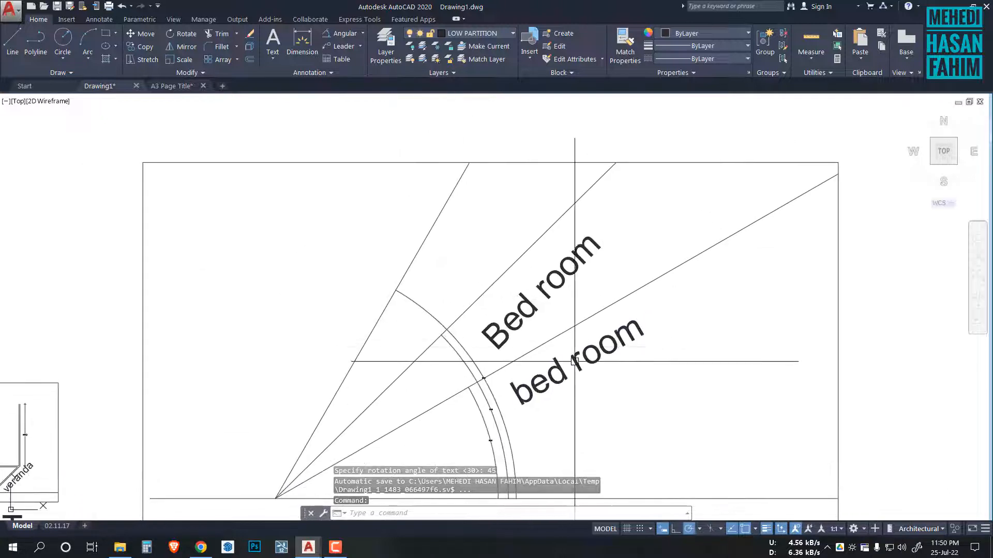
left_click(578, 365)
left_click_drag(580, 362, 576, 342)
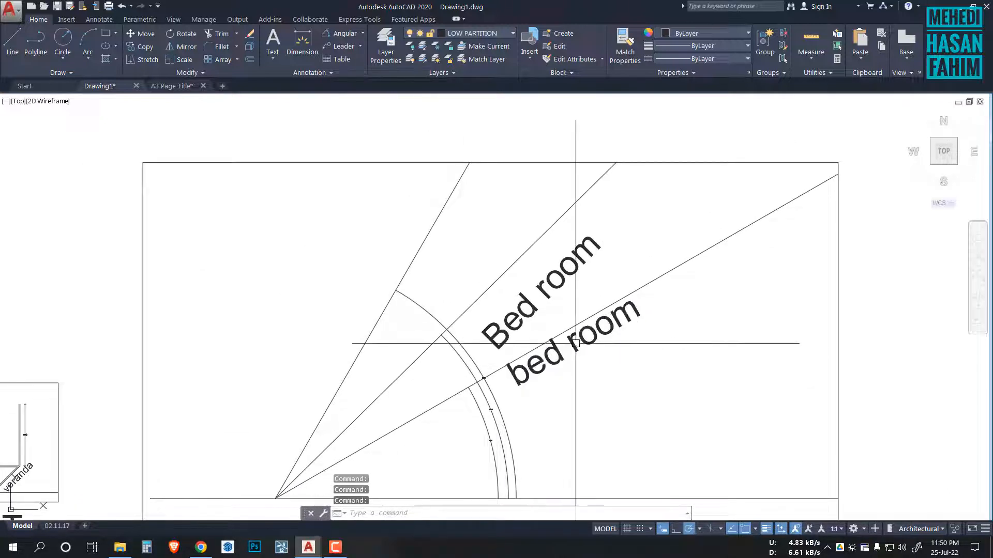
left_click(532, 303)
left_click_drag(532, 303, 526, 293)
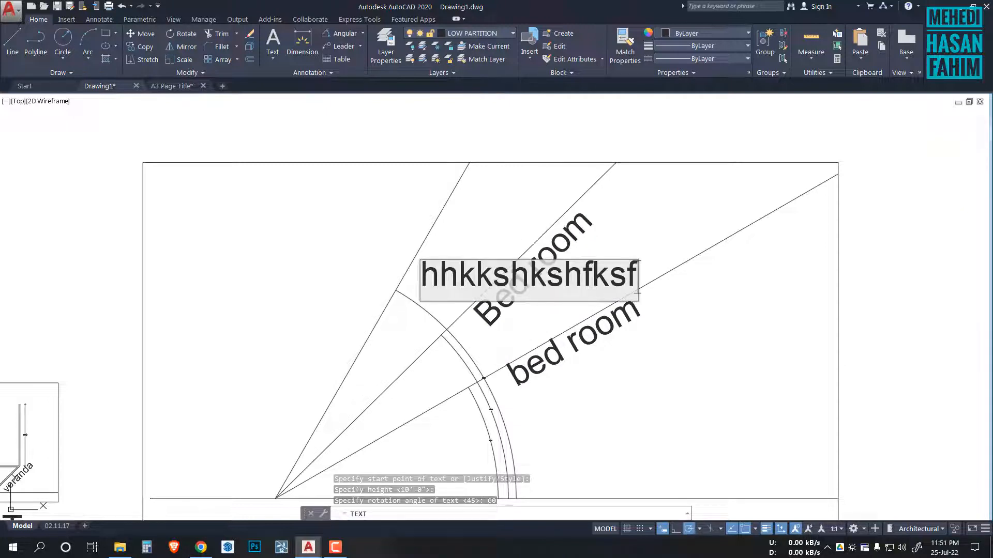
Cancel the trial single-line text being entered across the slanted lines
key("Escape")
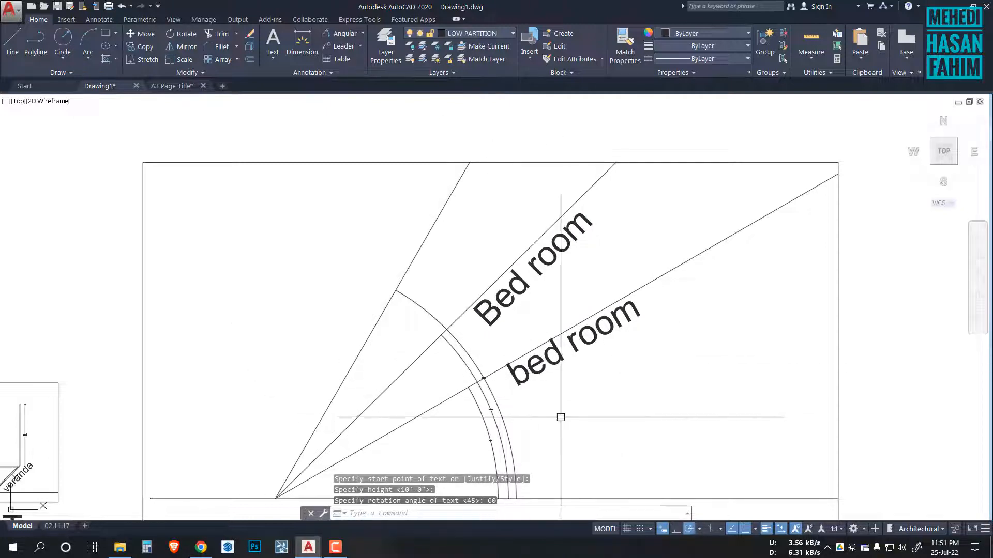
left_click(515, 331)
scroll(492, 299, "down", 4)
scroll(490, 356, "up", 4)
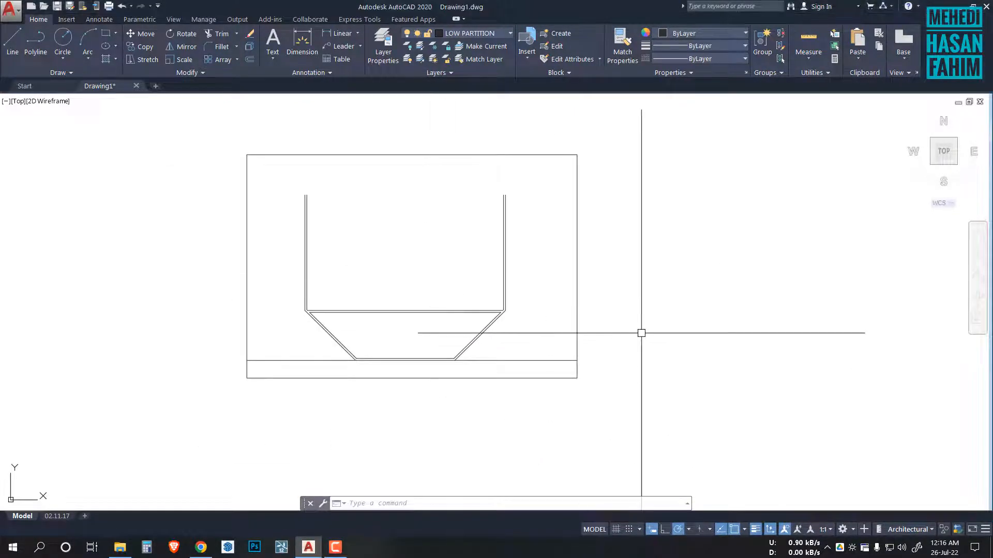
Open the Text Style settings, review the font style and height options, set the Standard style current and close the settings
middle_click_drag(661, 322, 650, 358)
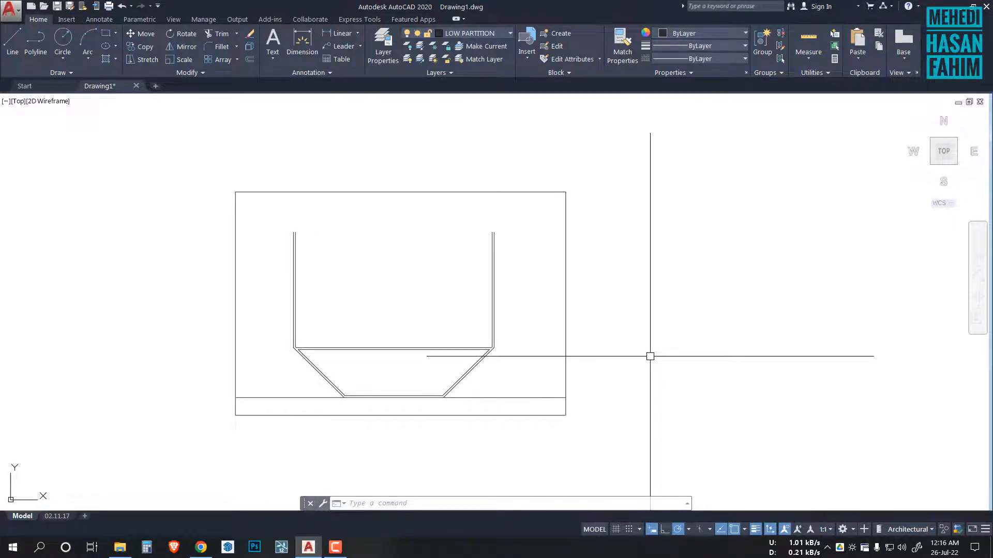
type("t")
key("Return")
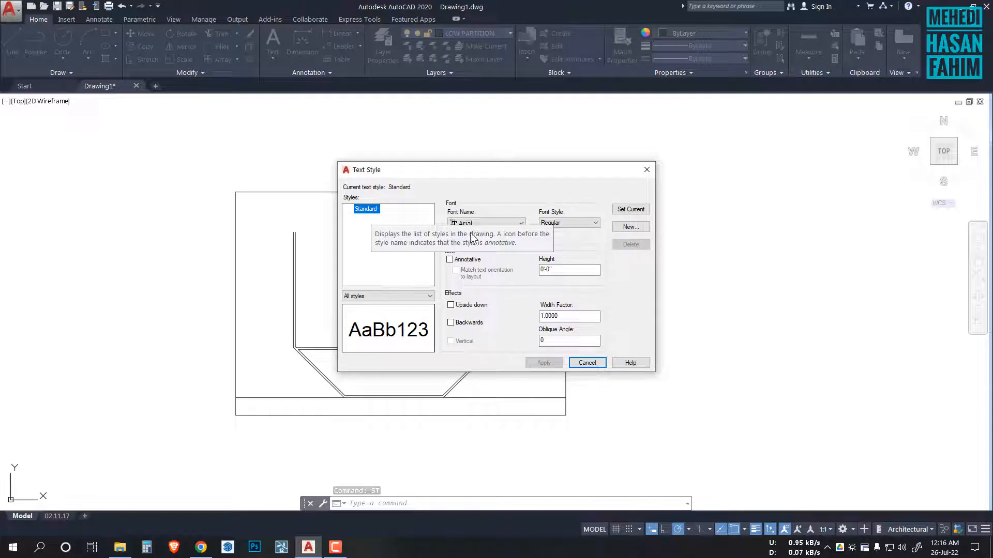
left_click(572, 222)
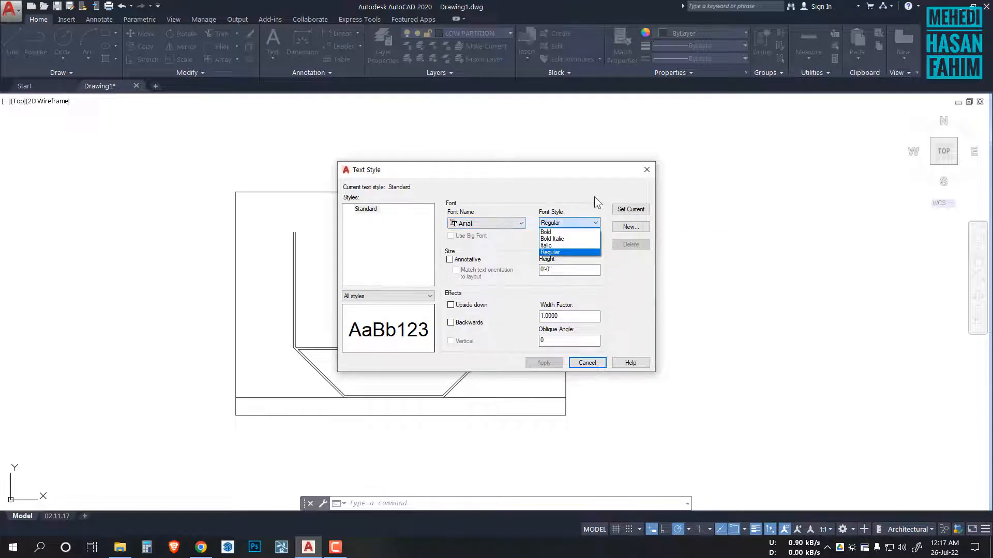
left_click(595, 198)
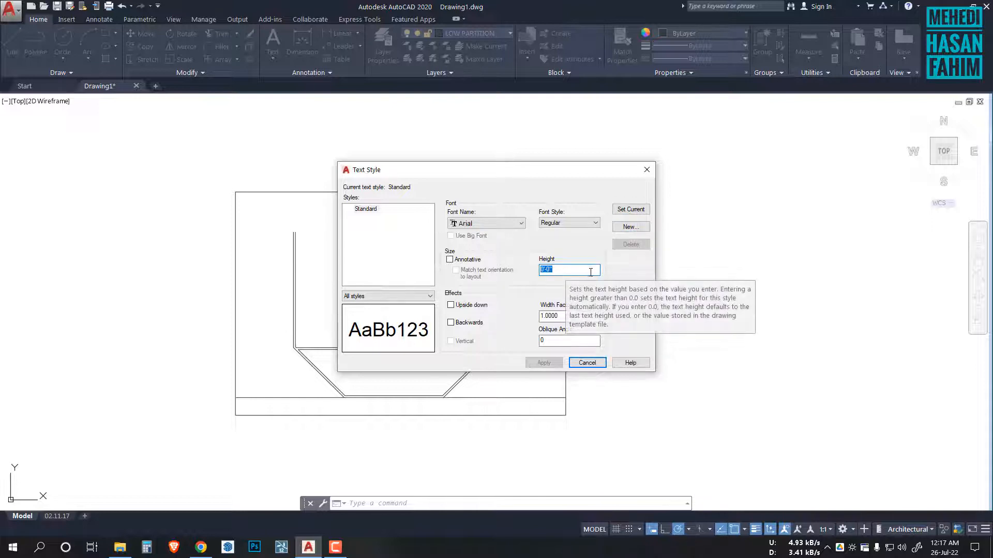
left_click(630, 209)
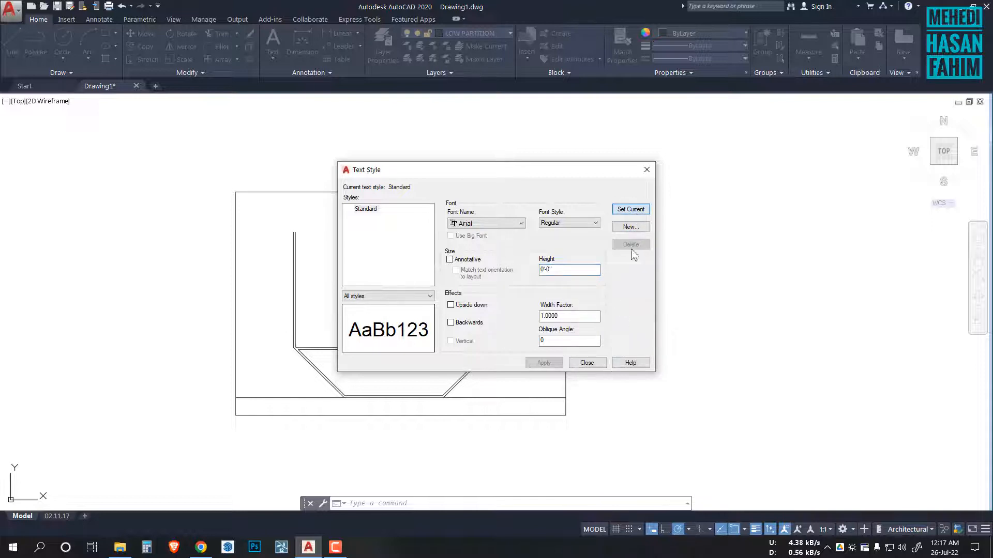
left_click(592, 366)
Add a multiline text reading "bed room" in a wide box to the right of the framed plan and finish editing
middle_click_drag(626, 356, 552, 337)
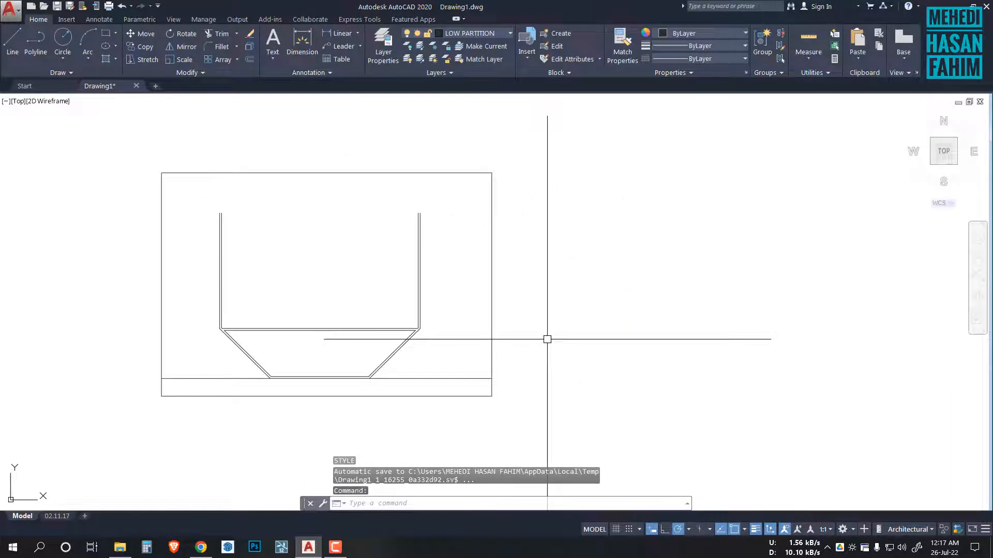
type("t")
key("Return")
left_click(523, 226)
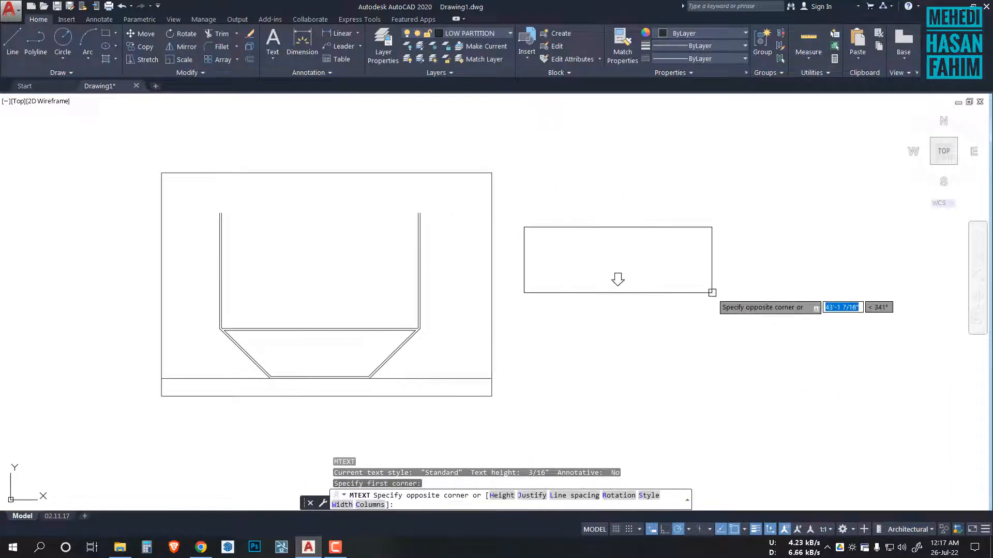
left_click(729, 290)
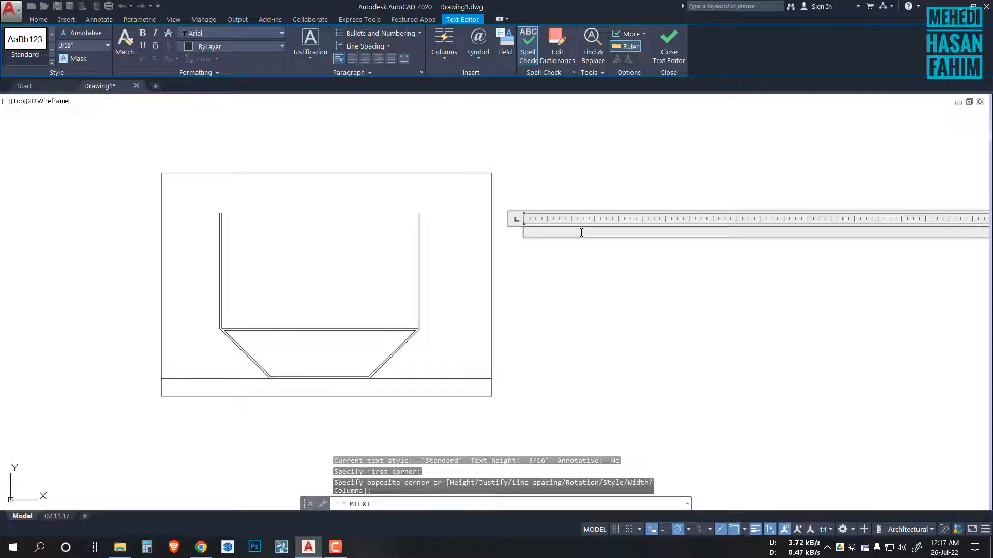
type("bed")
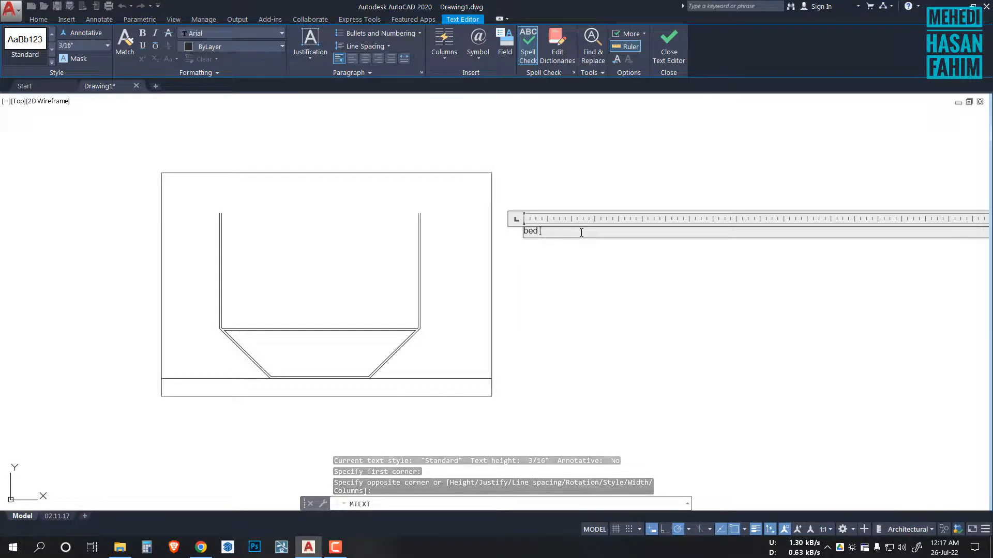
type(" room")
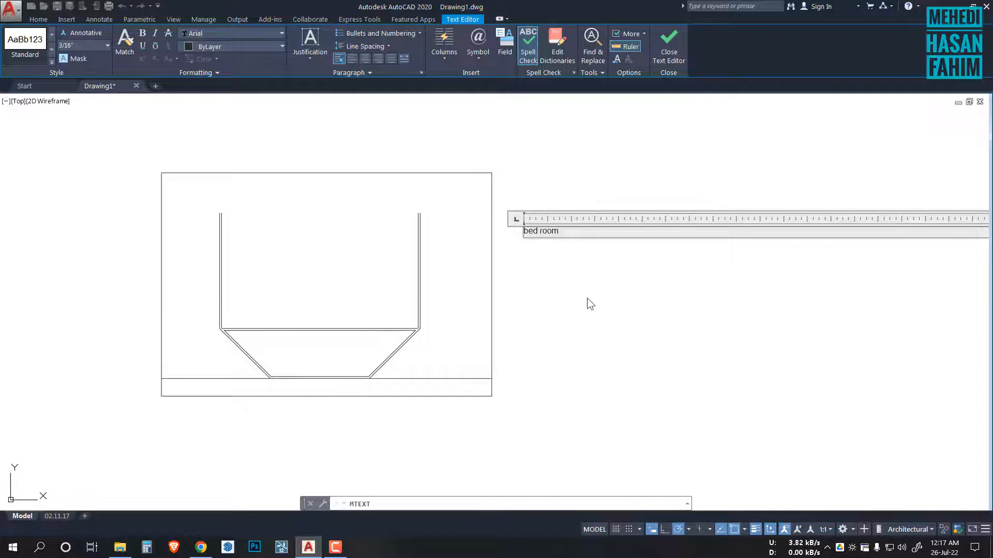
middle_click_drag(634, 278, 522, 268)
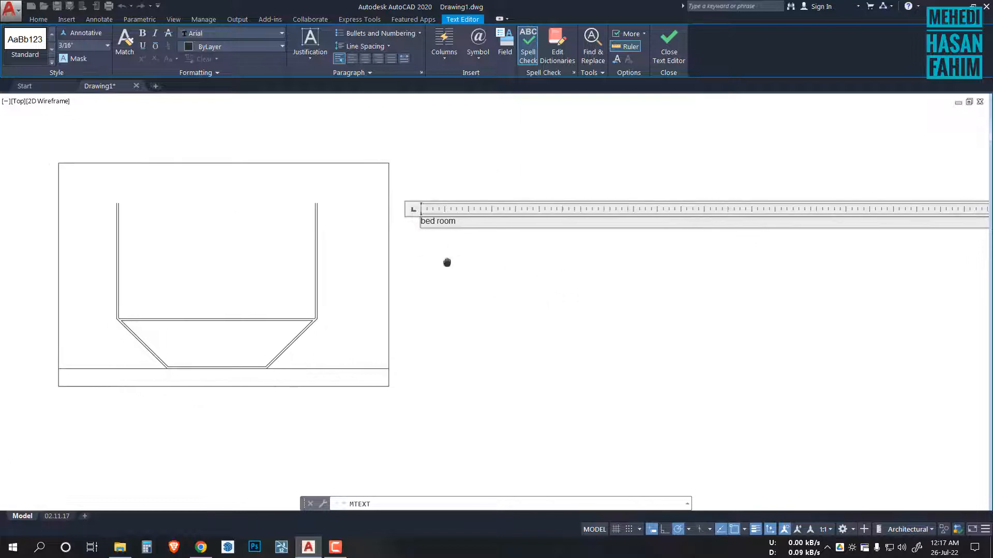
left_click(673, 53)
Select the multiline text beside the framed plan to examine its size and position, then clear the selection
left_click(583, 196)
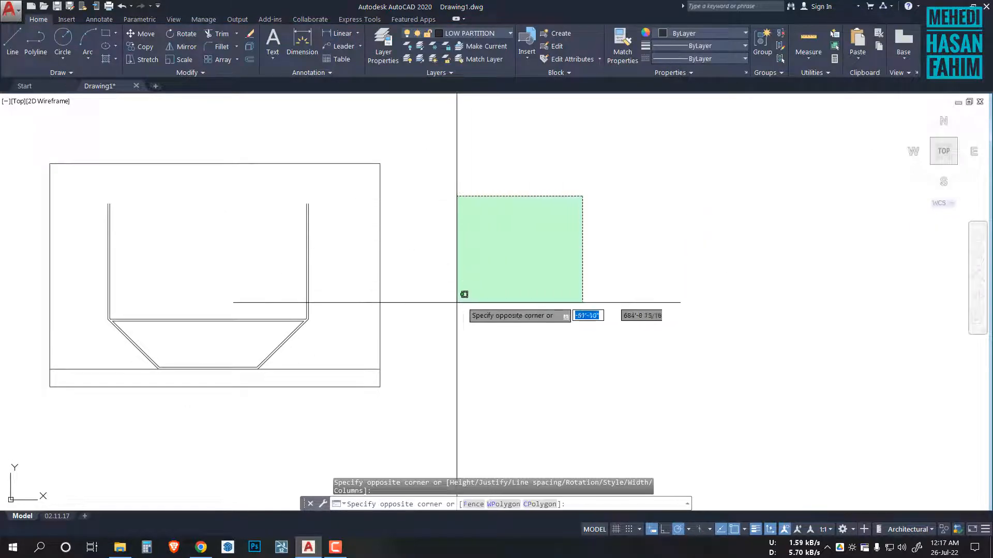
left_click(458, 304)
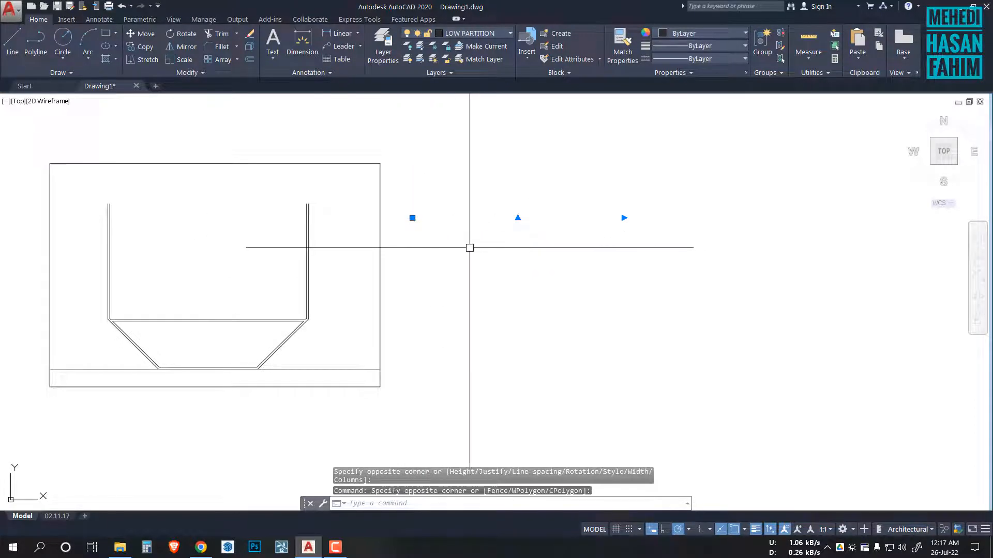
scroll(423, 217, "up", 5)
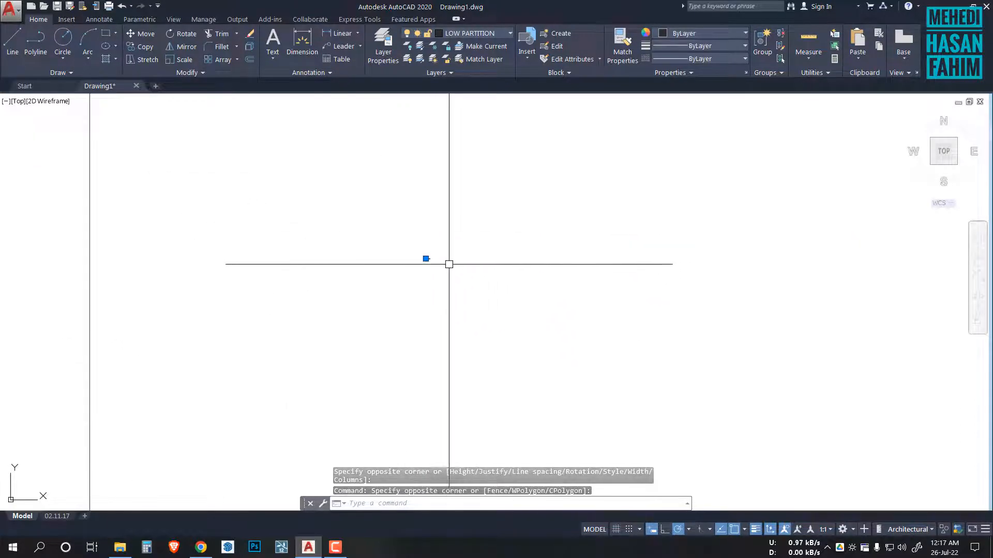
left_click(426, 258)
scroll(437, 270, "down", 5)
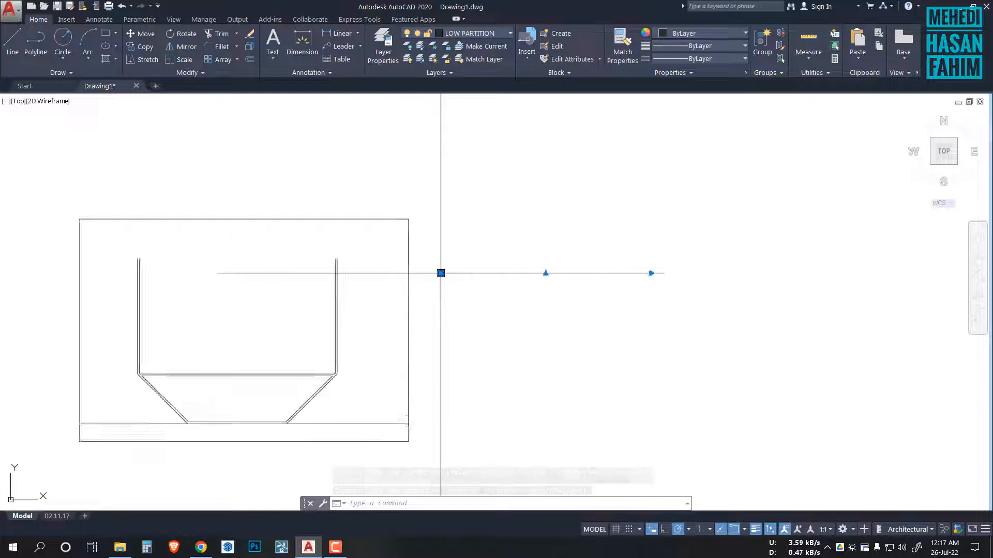
scroll(441, 273, "down", 2)
key("Escape")
key("Escape")
key("Escape")
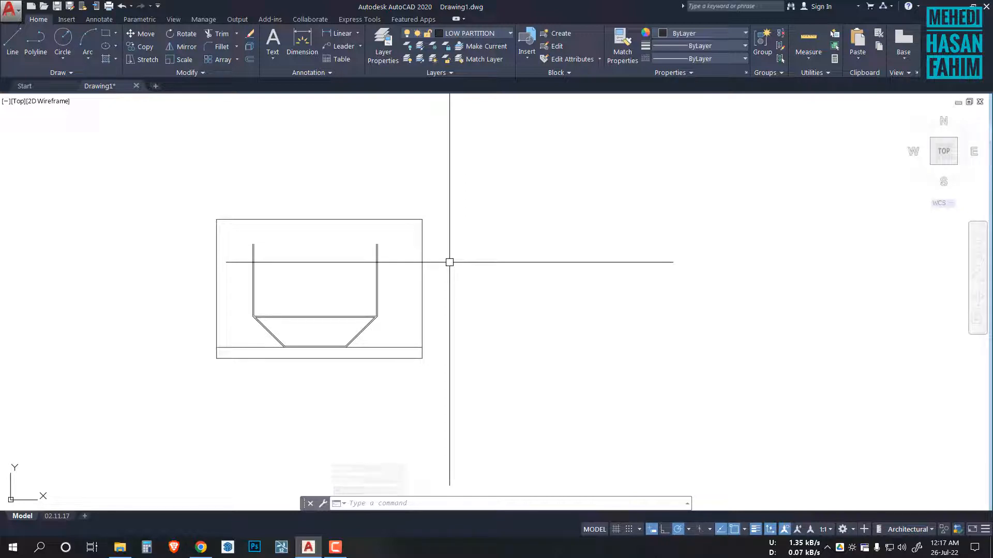
Open the Text Style settings and create a new text style named style1
right_click(449, 262)
key("Escape")
type("st")
key("Return")
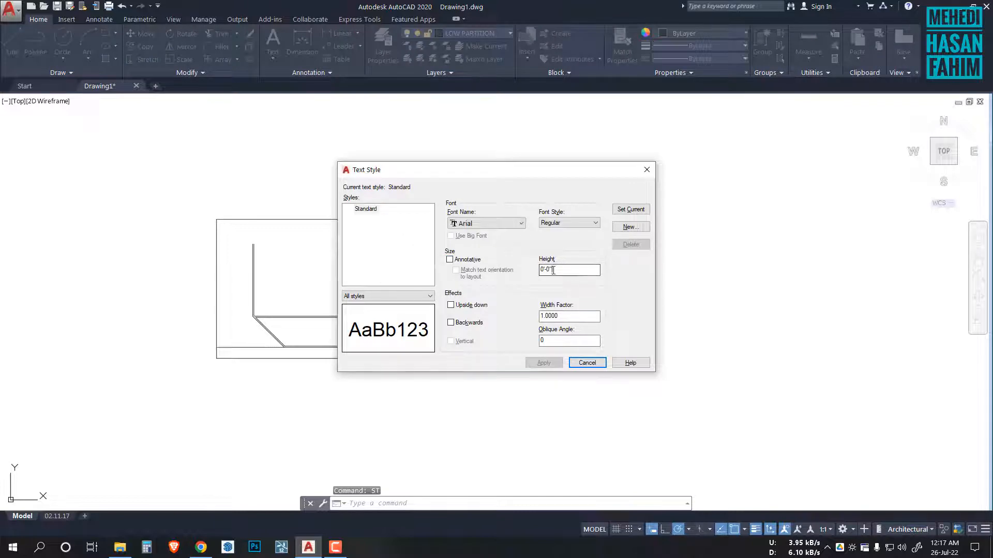
double_click(575, 270)
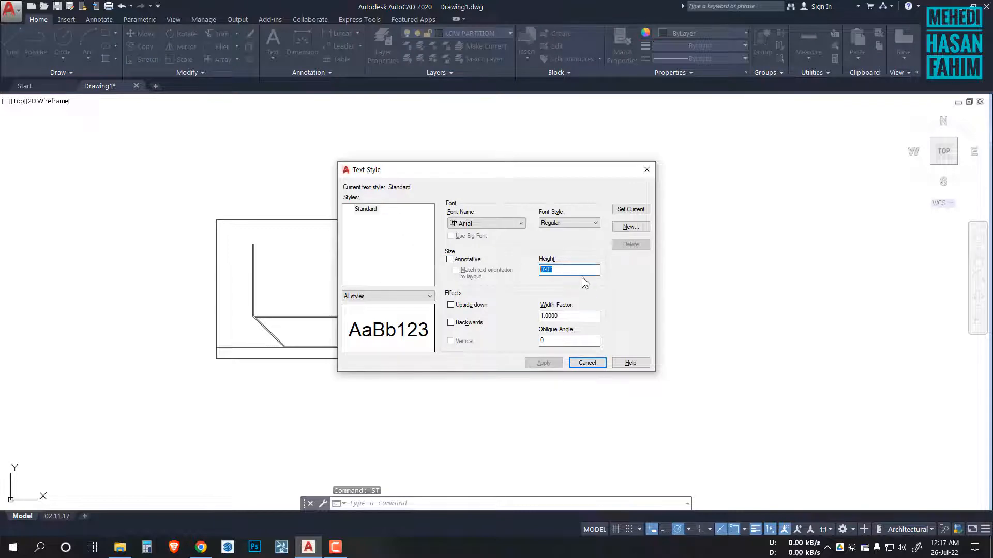
left_click(395, 244)
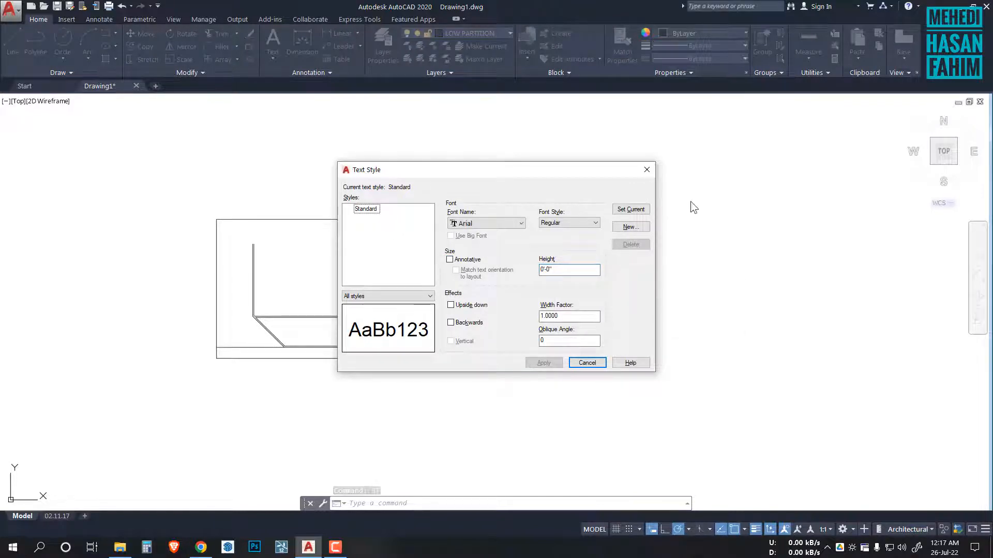
left_click(637, 228)
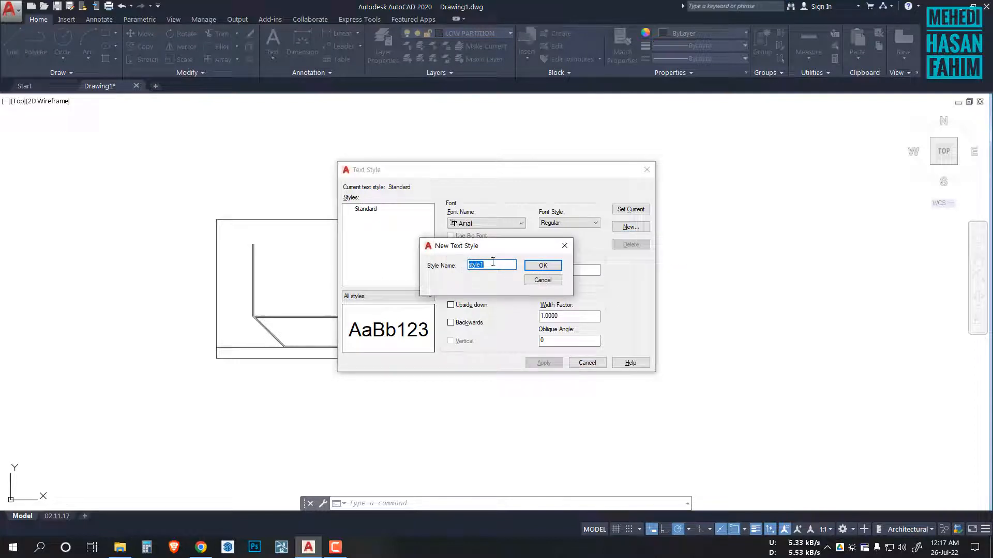
left_click(537, 265)
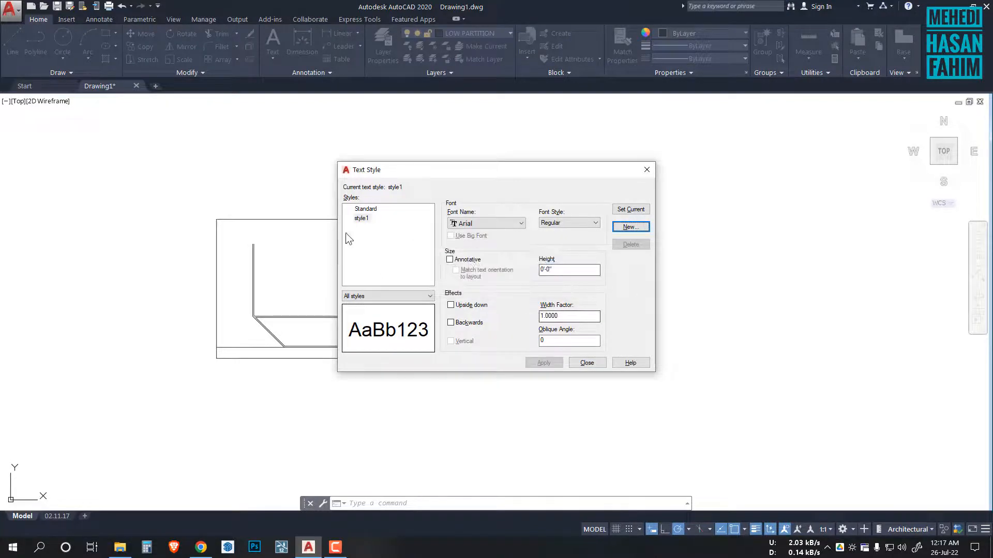
Try the Arial Black font with the Regular font style for style1
left_click(364, 219)
left_click(482, 224)
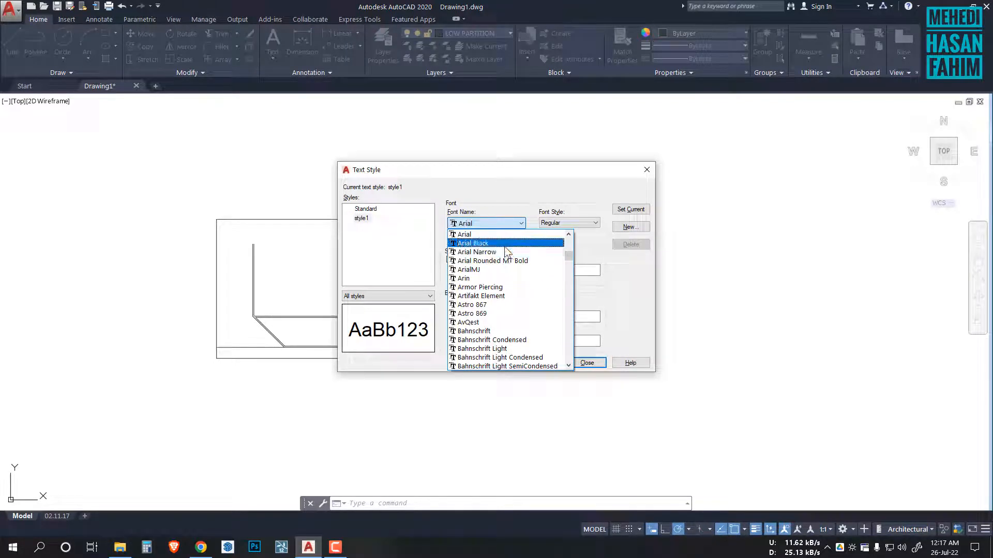
left_click(504, 244)
left_click(561, 225)
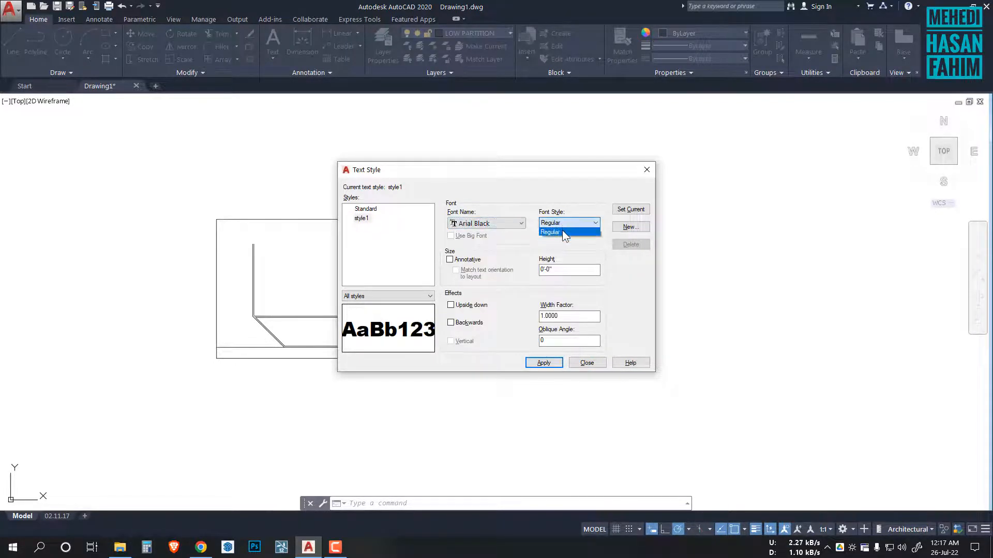
left_click(562, 231)
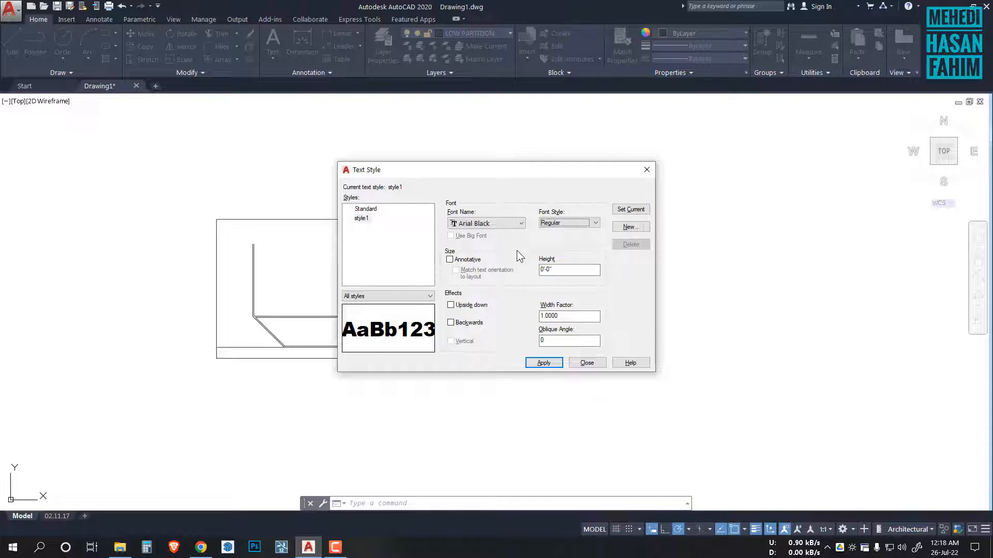
Set the font of style1 to Arial with the Bold font style
left_click(511, 224)
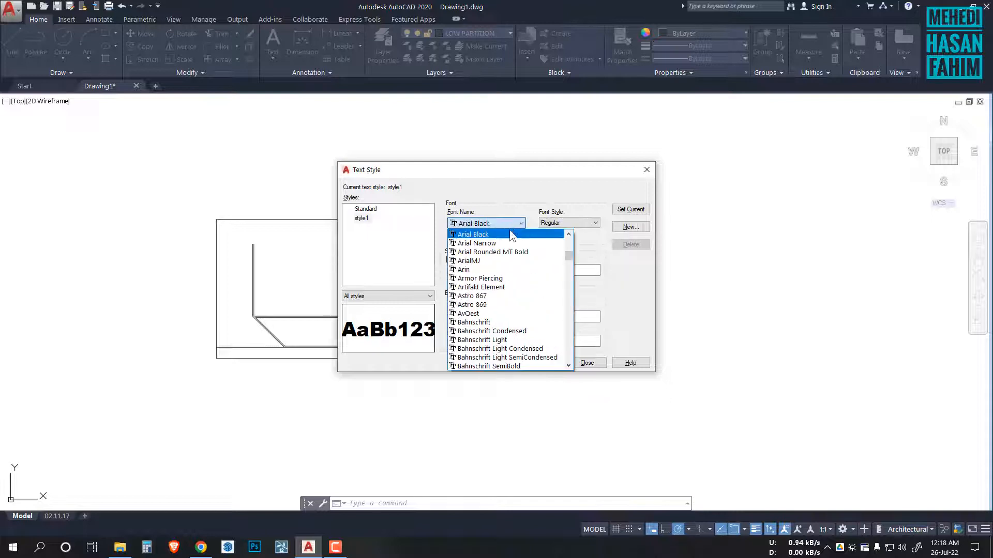
scroll(501, 253, "up", 1)
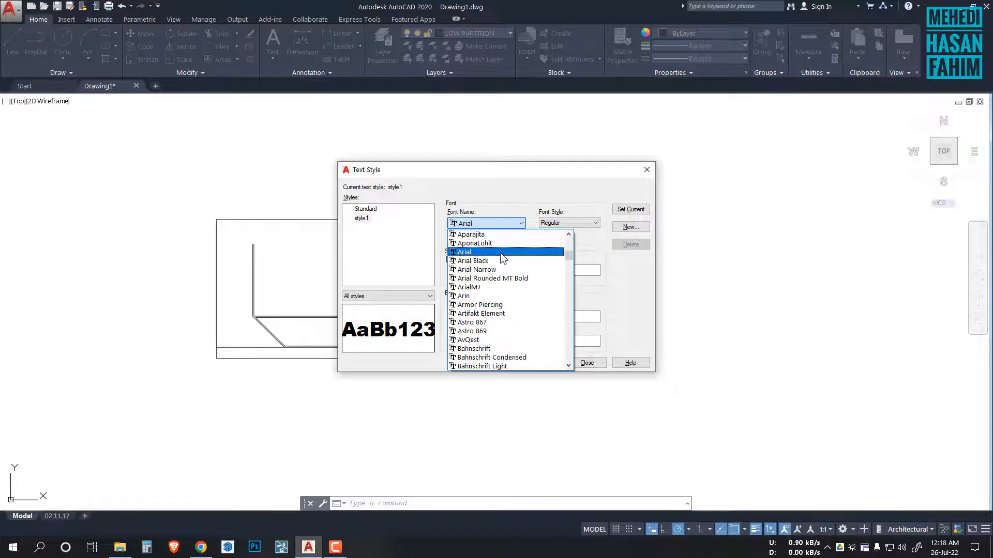
left_click(501, 253)
left_click(564, 225)
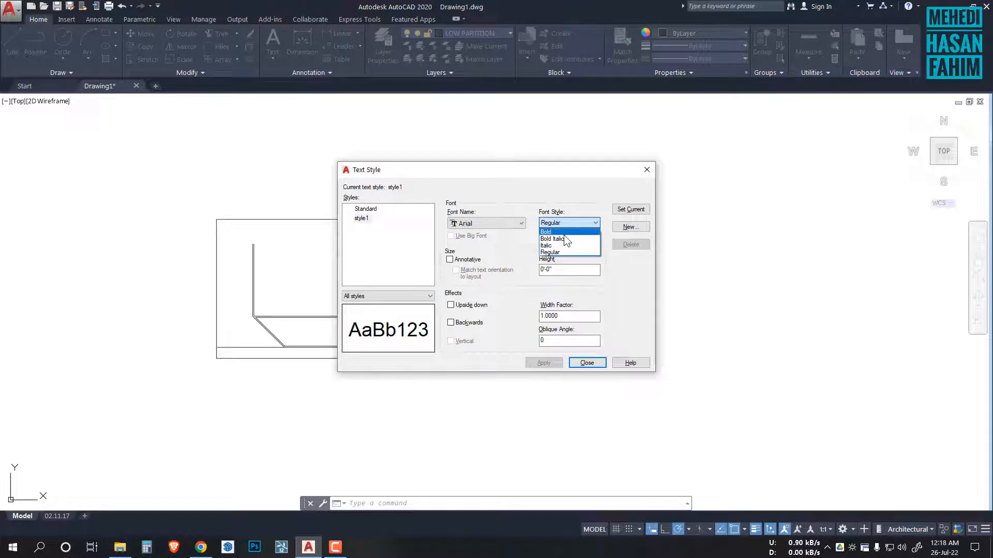
left_click(563, 233)
Give style1 a text height of 1'-0", apply it, make the style current and close the settings
left_click(547, 271)
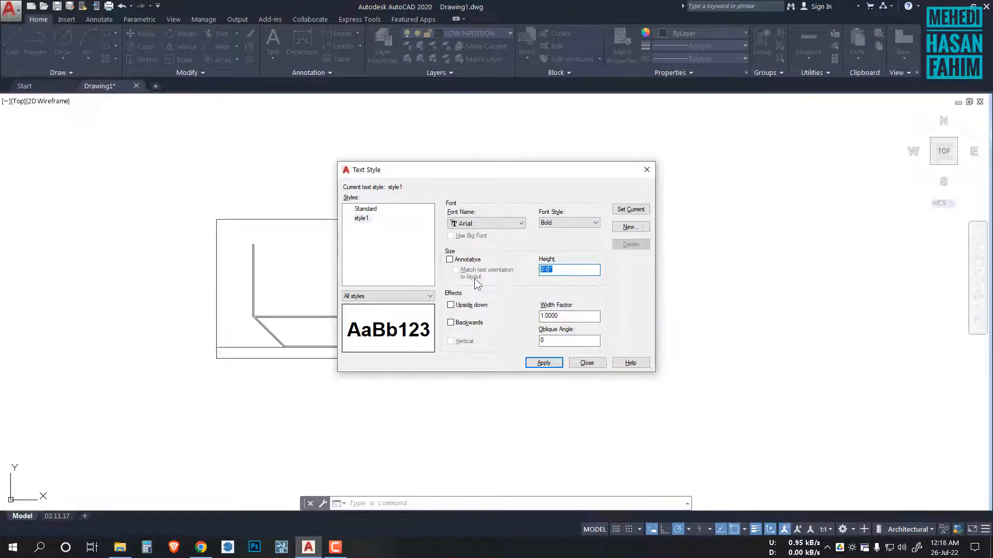
type("1")
left_click(546, 363)
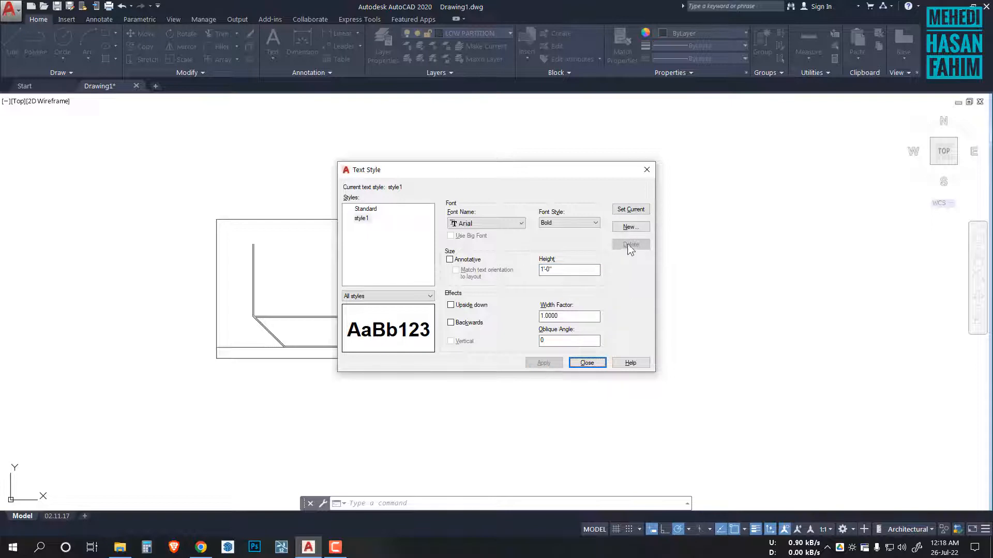
left_click(635, 210)
left_click(598, 361)
Select the existing tiny multiline text beside the framed plan to examine its size and position, then clear the selection
scroll(386, 322, "down", 2)
middle_click_drag(448, 324, 412, 311)
scroll(384, 269, "up", 4)
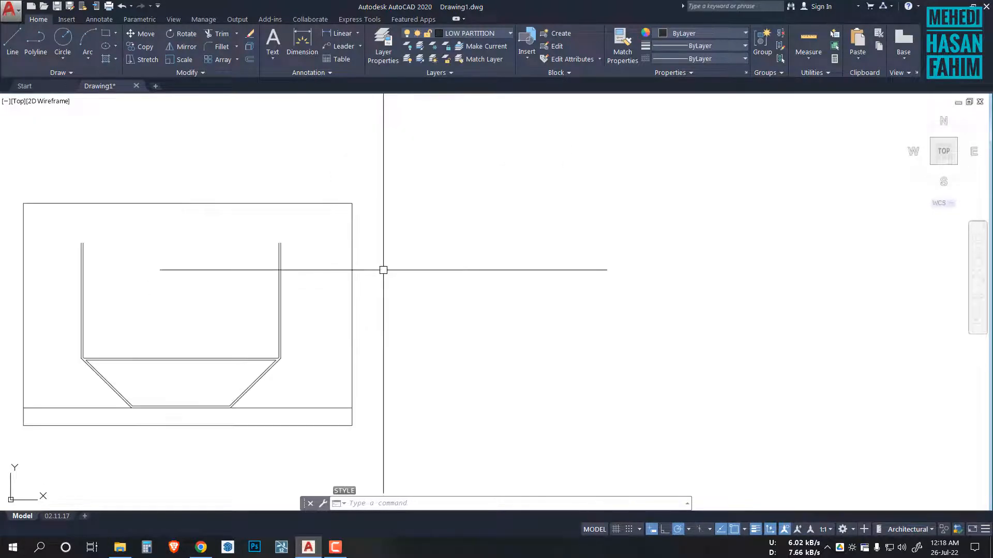
left_click(588, 218)
left_click(488, 274)
scroll(272, 265, "up", 3)
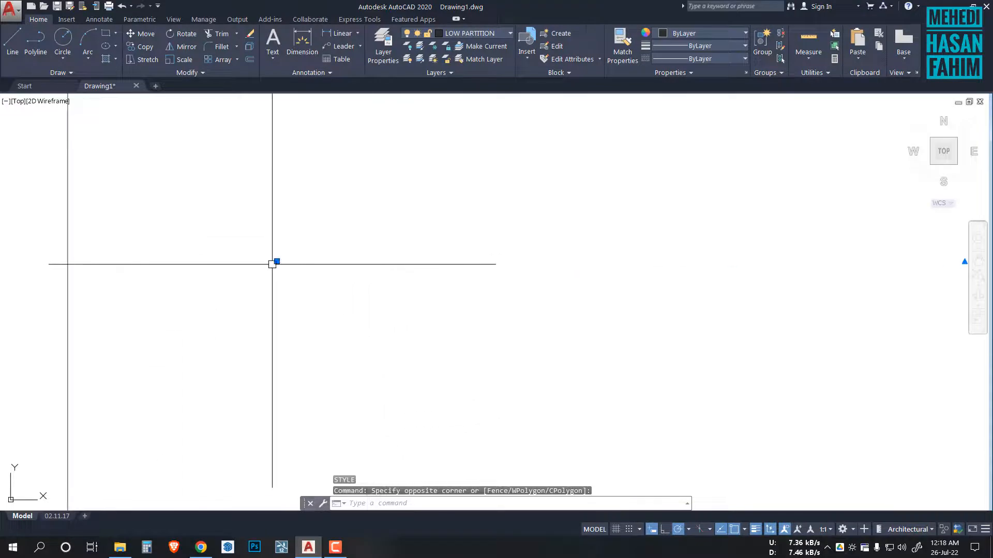
scroll(272, 264, "down", 5)
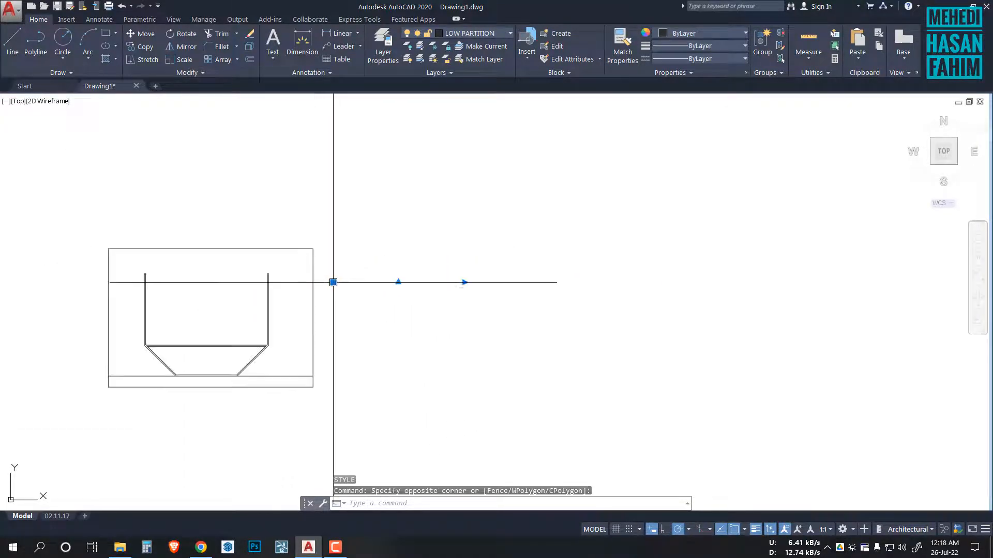
key("Escape")
key("Escape")
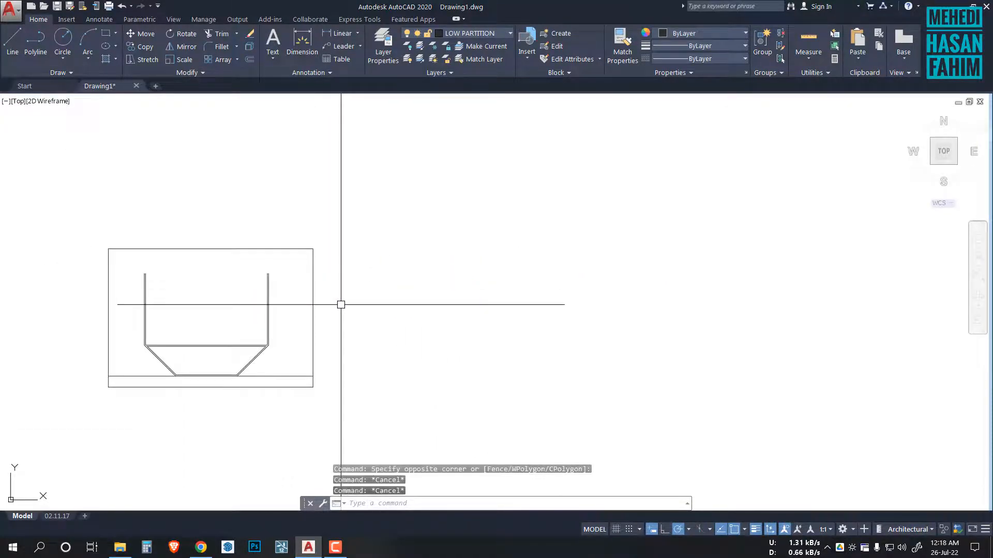
Add a multiline text reading "bed room" in a box about 28' wide to the right of the framed plan
type("t")
key("Return")
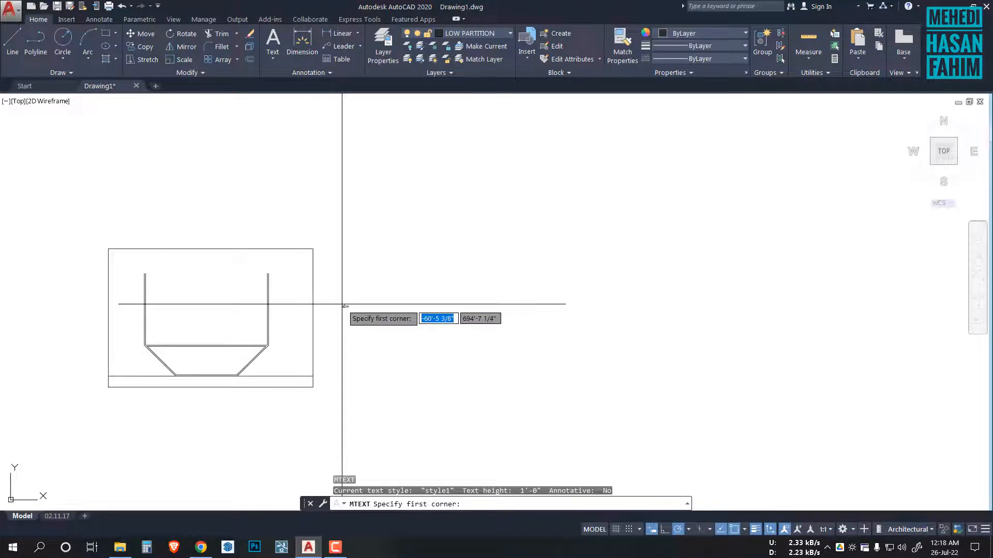
left_click(360, 316)
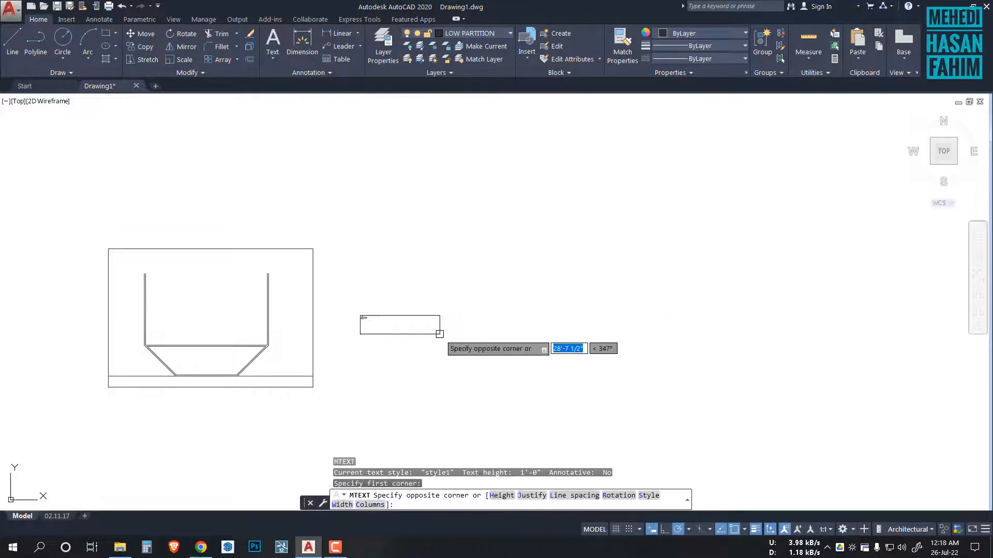
left_click(439, 337)
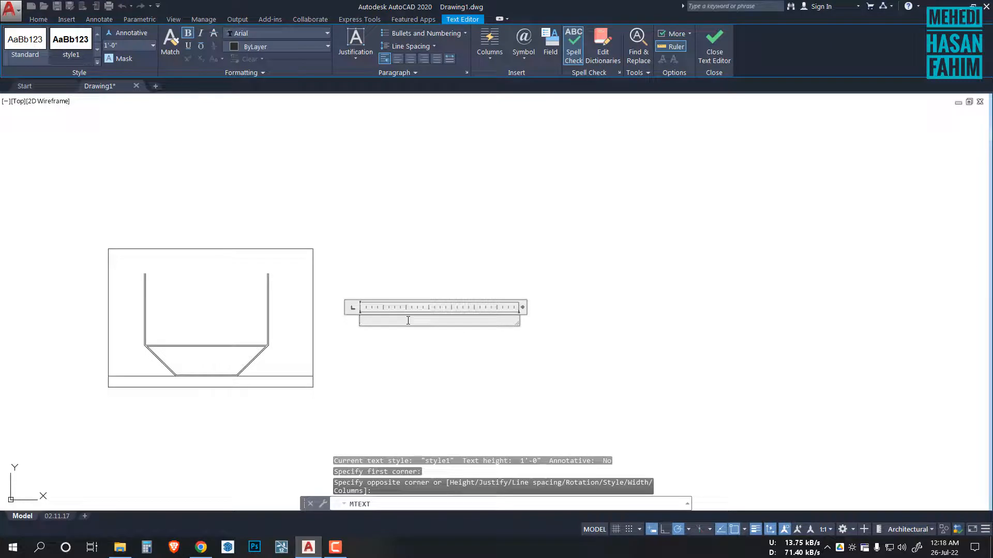
type("bed t")
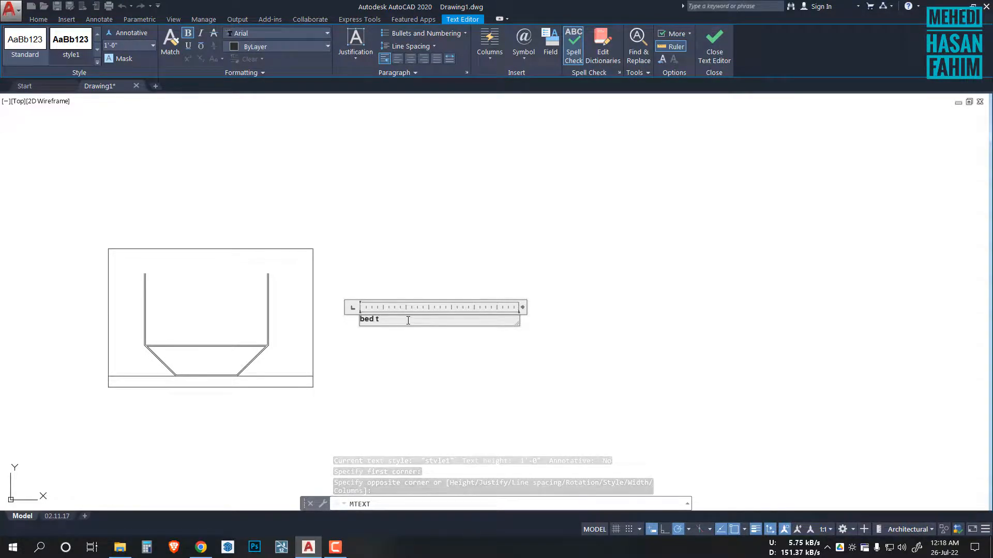
key("BackSpace")
type("room")
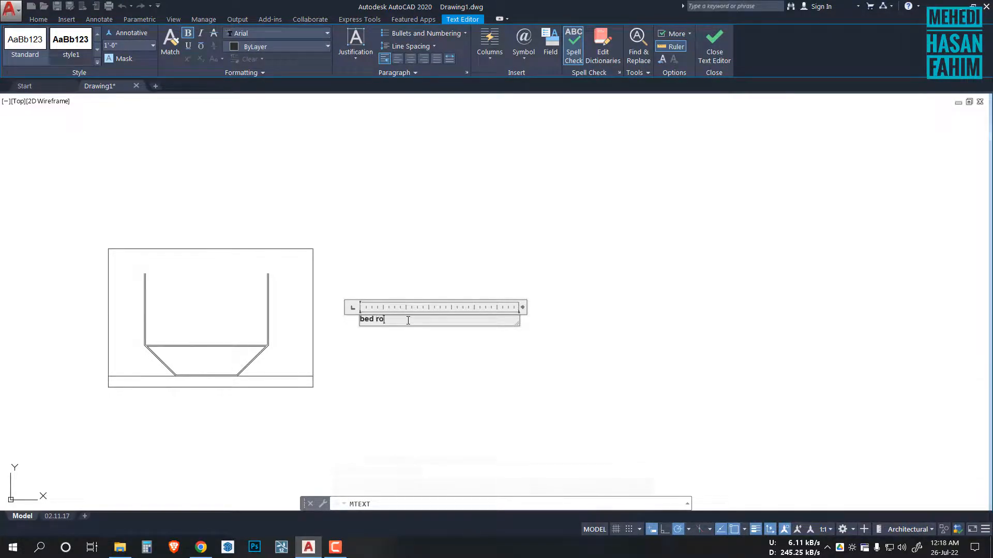
left_click(405, 342)
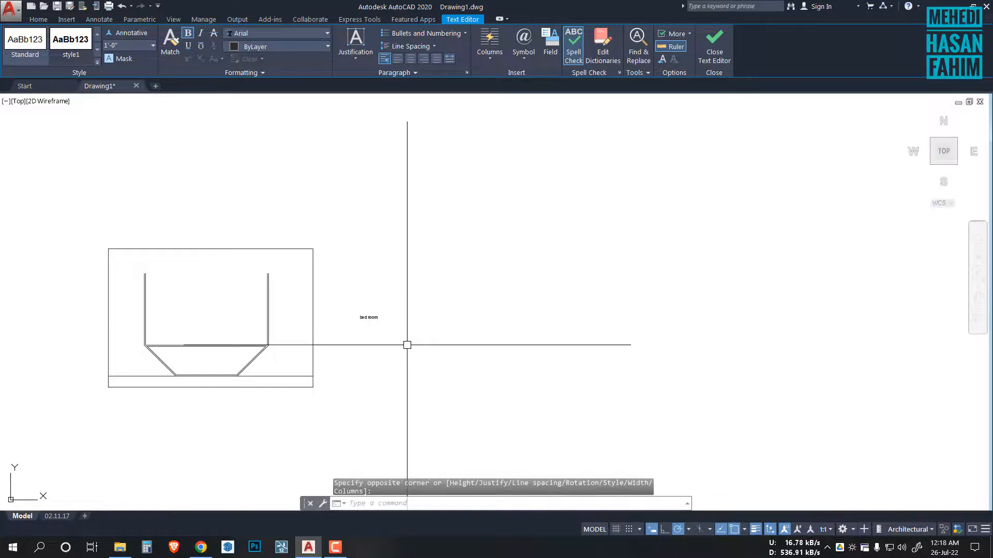
Select the new "bed room" text and examine its size relative to the framed plan
scroll(343, 310, "up", 8)
scroll(370, 321, "down", 8)
scroll(450, 272, "up", 10)
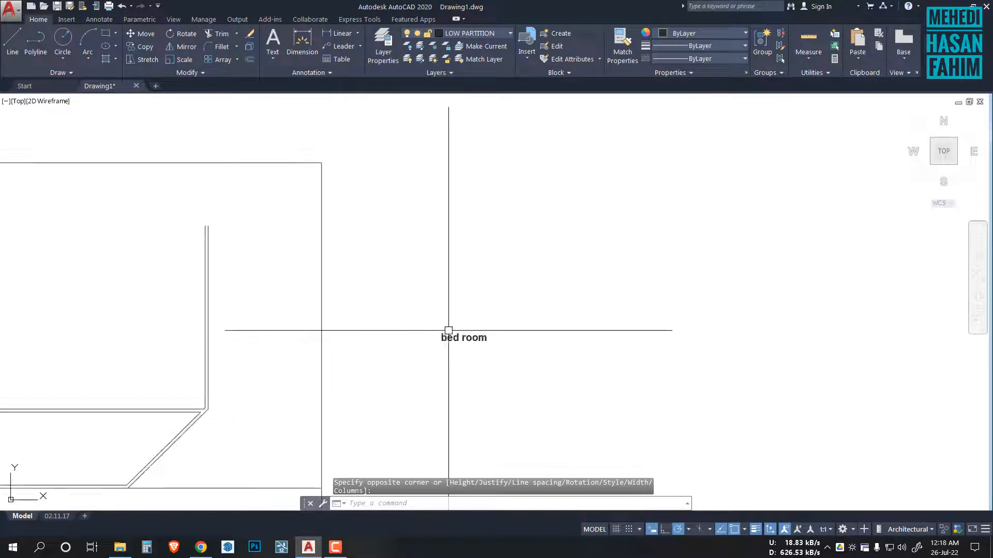
left_click(536, 375)
scroll(536, 375, "down", 8)
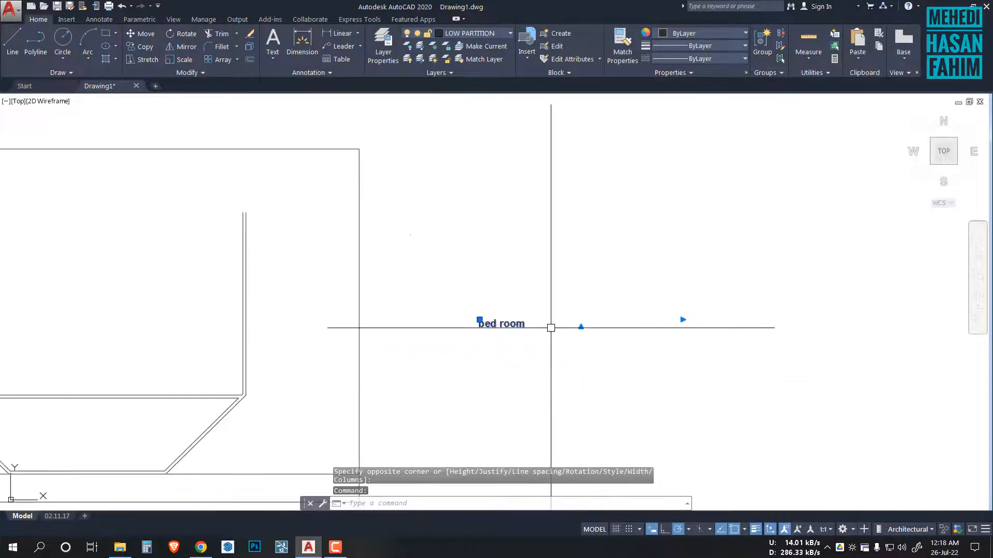
scroll(474, 326, "up", 7)
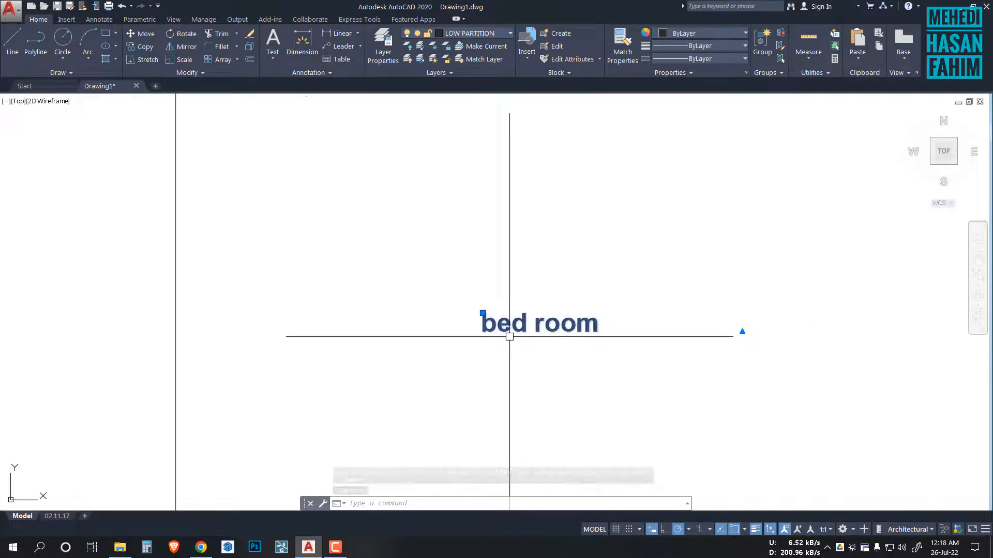
scroll(465, 365, "down", 4)
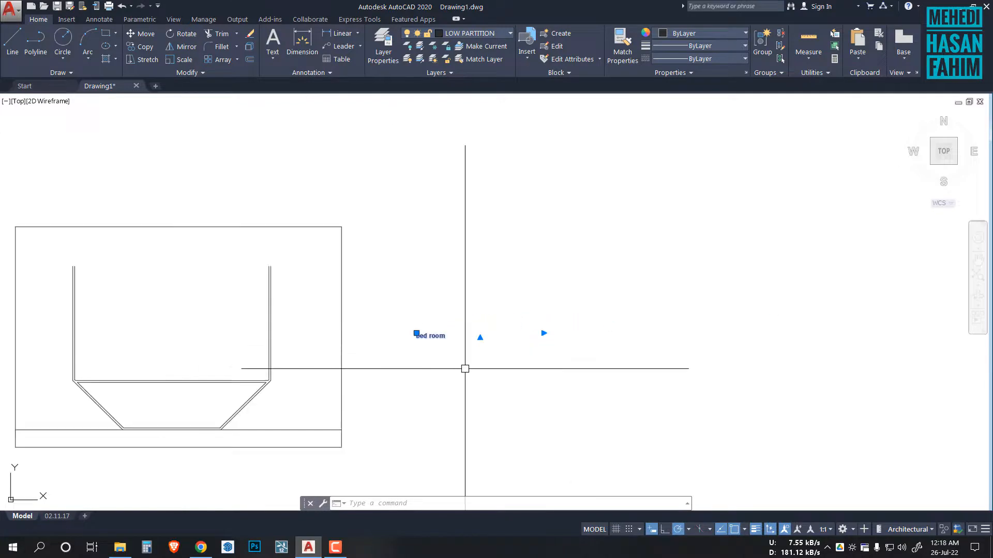